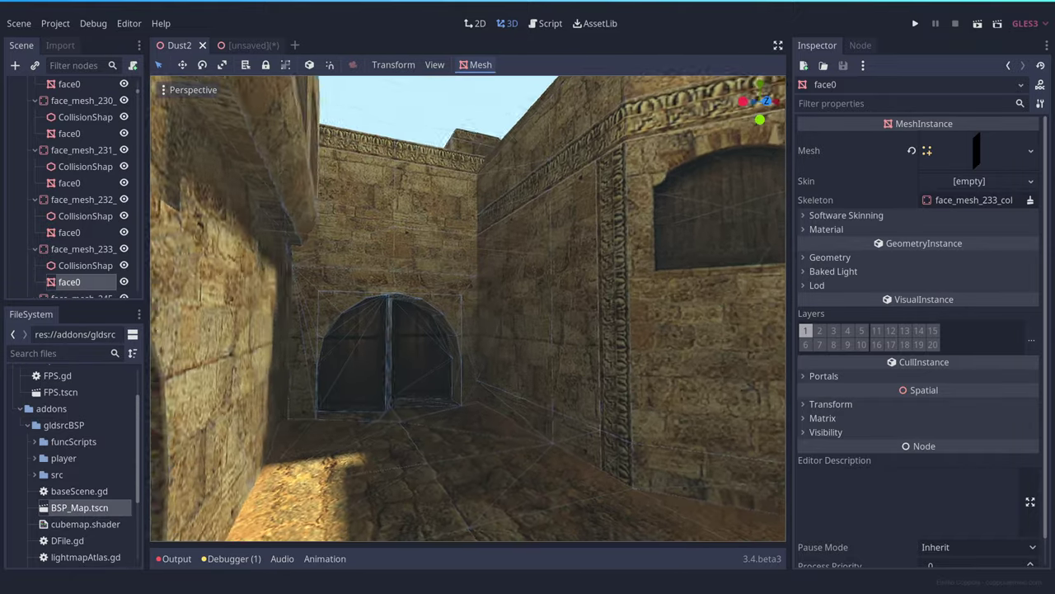
Fly through the imported Dust2 map, passing through the arched doorway into the dark tunnel
key("w")
right_click_drag(467, 309, 330, 347)
key("w")
key("w")
key("w")
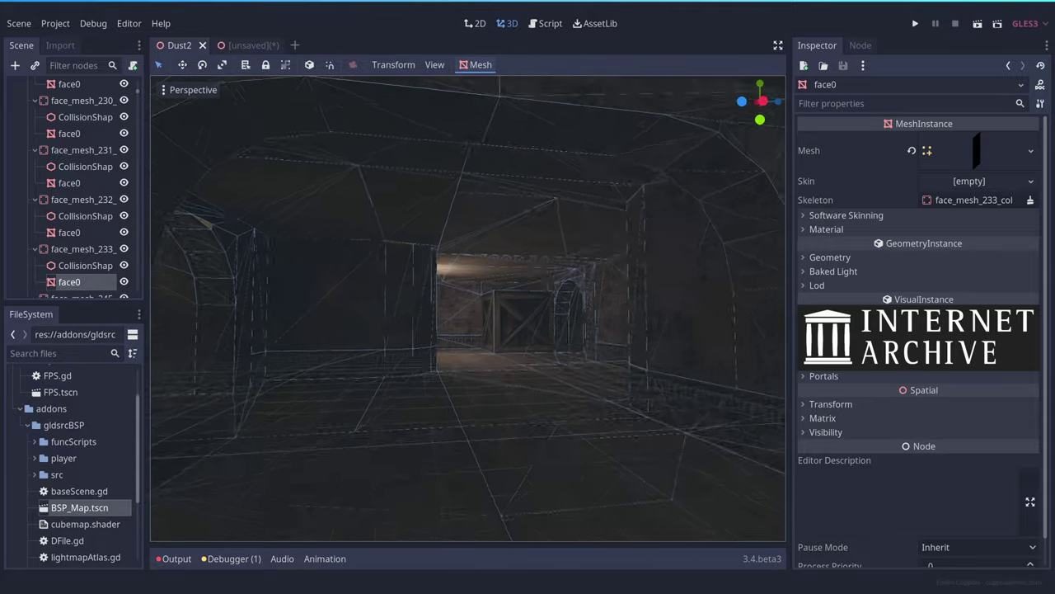
right_click_drag(492, 340, 493, 342)
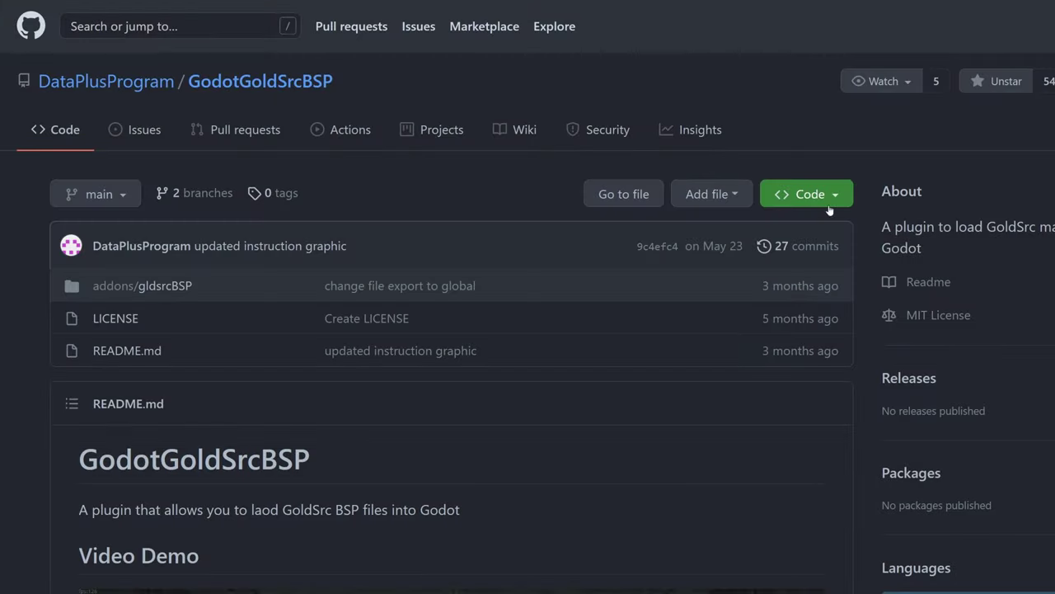
Download the GodotGoldSrcBSP repository as a ZIP and open the plugin list in the Godot project settings
left_click(826, 205)
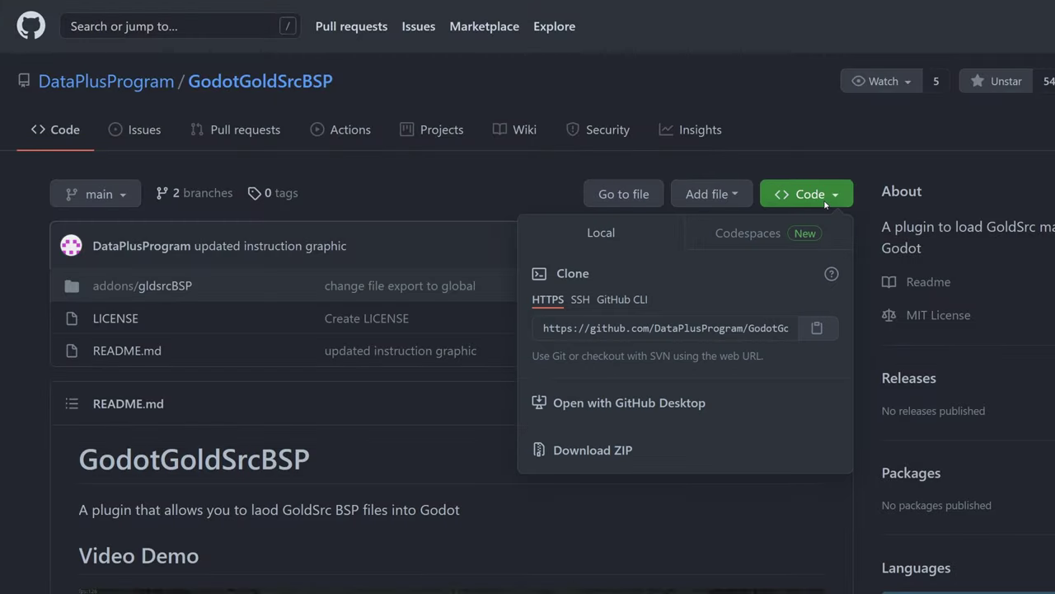
left_click(567, 453)
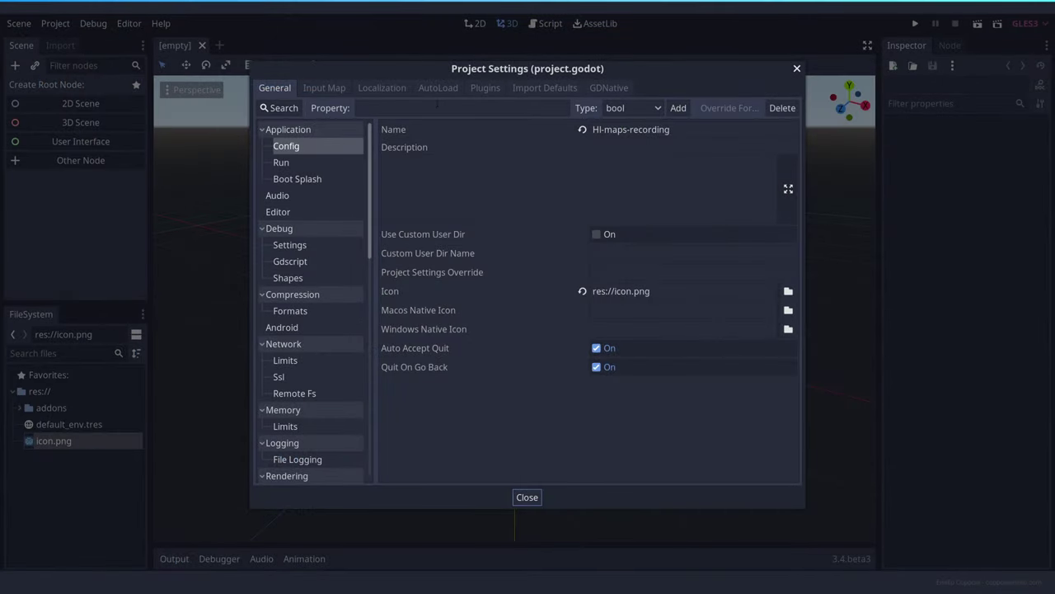
left_click(485, 87)
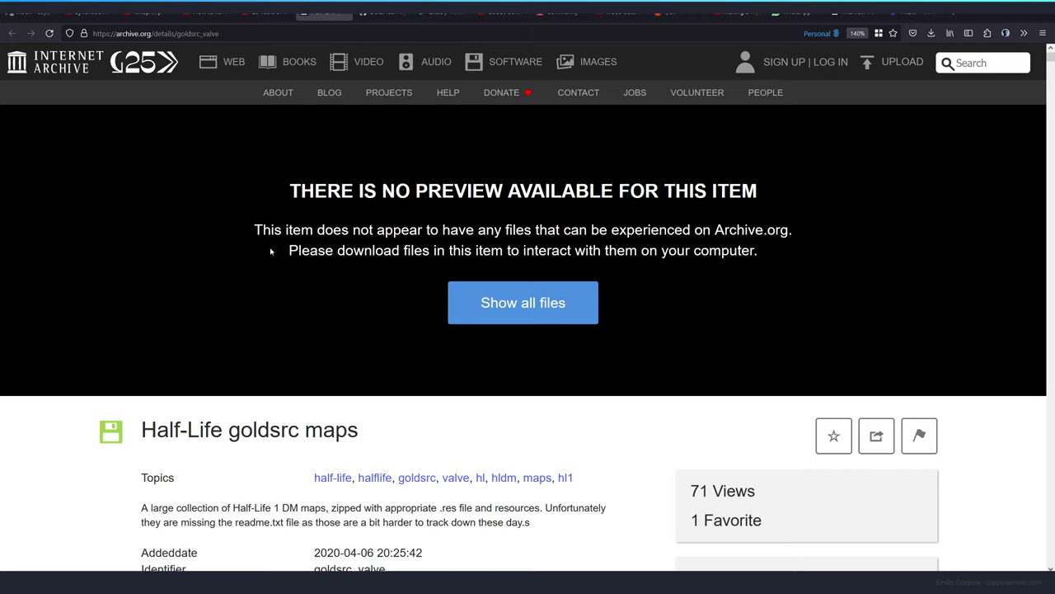
Search the Internet Archive's goldsrc_valve file list for dust2 and download de_dust2.zip
left_click(579, 306)
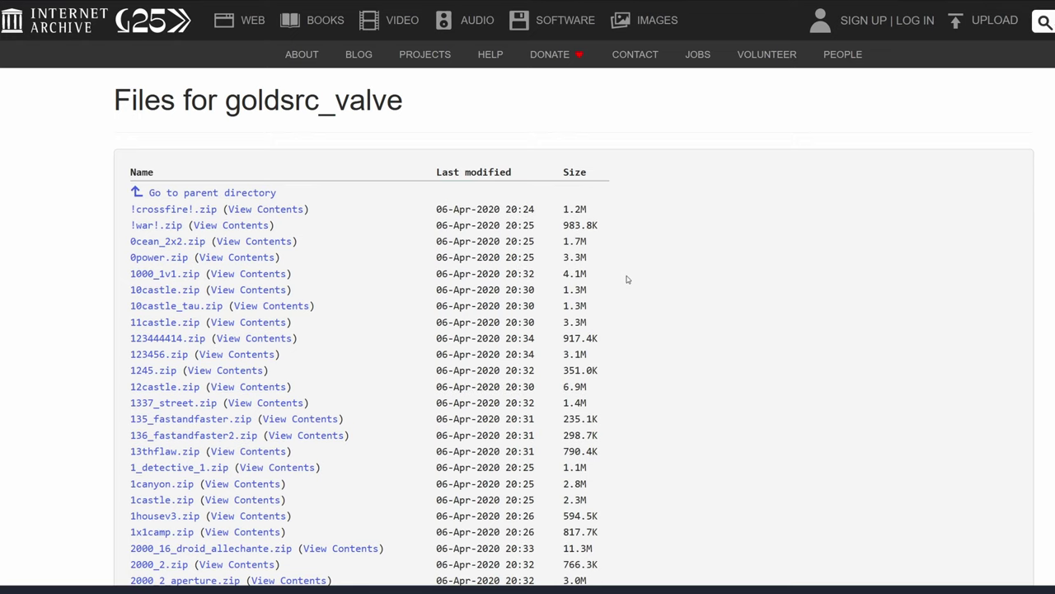
key("ctrl+f")
type("dust")
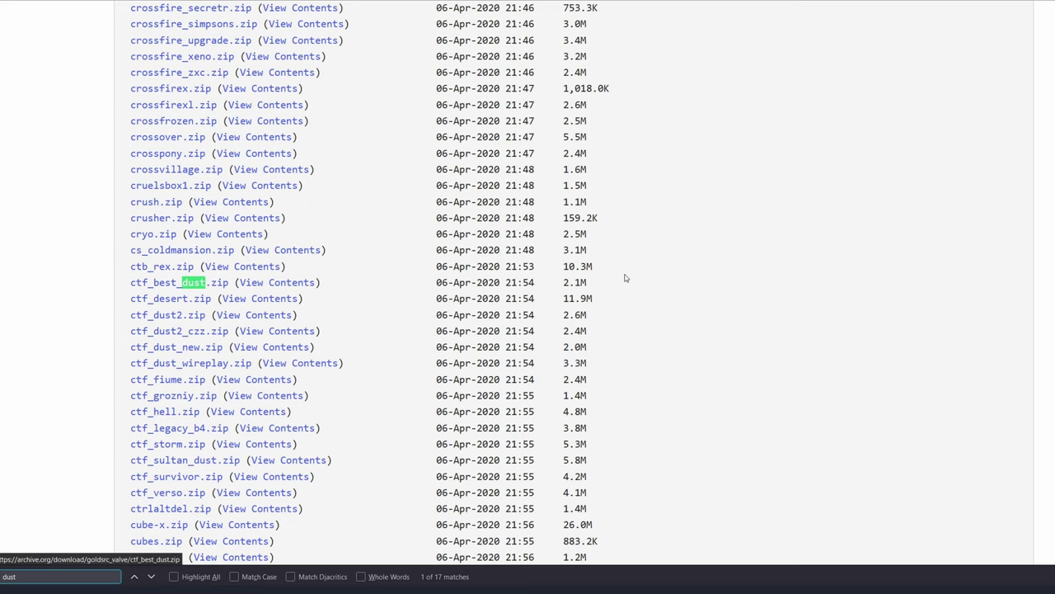
type("2")
key("Return")
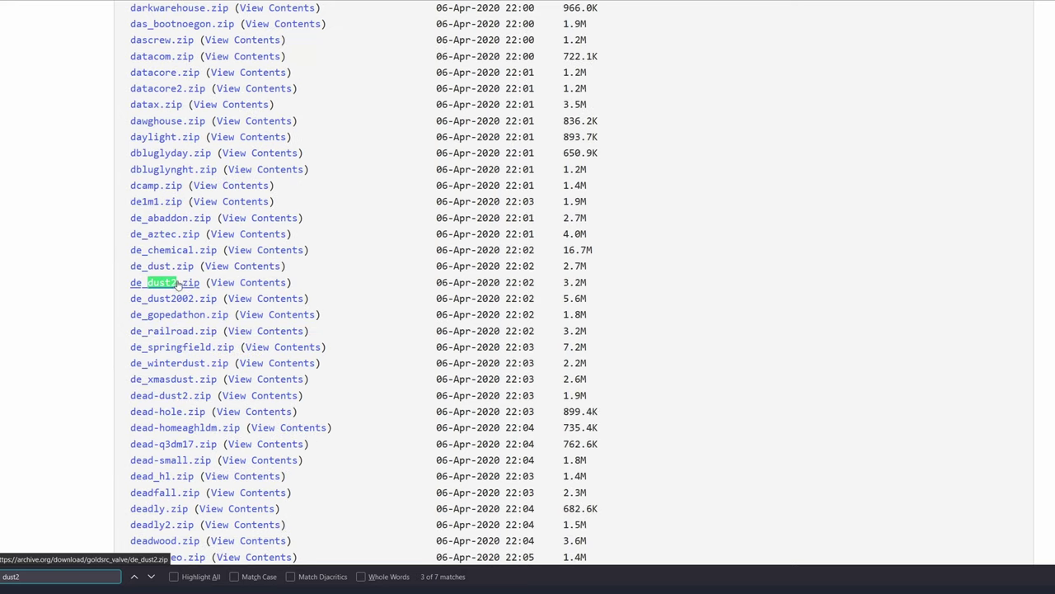
left_click(176, 283)
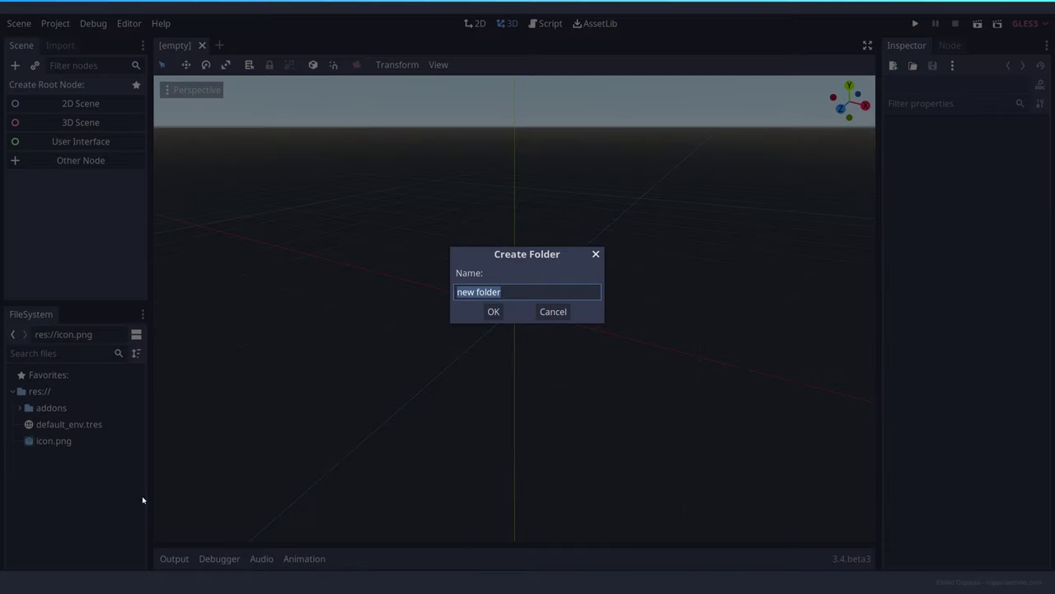
Create a folder named dust2 in the root of the Godot project for the extracted map files
type("2")
key("Return")
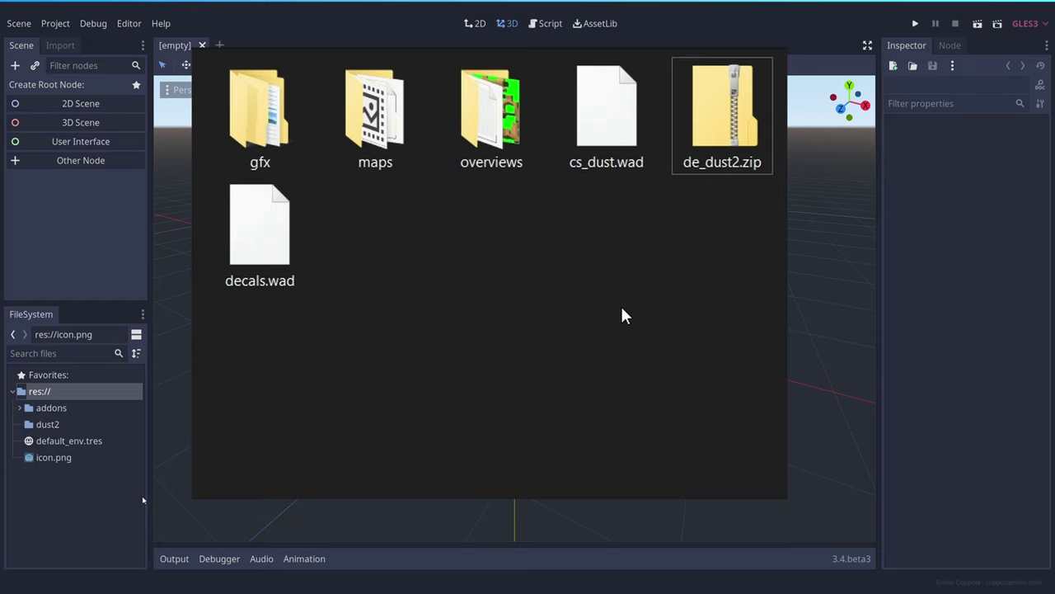
left_click(20, 424)
left_click(19, 423)
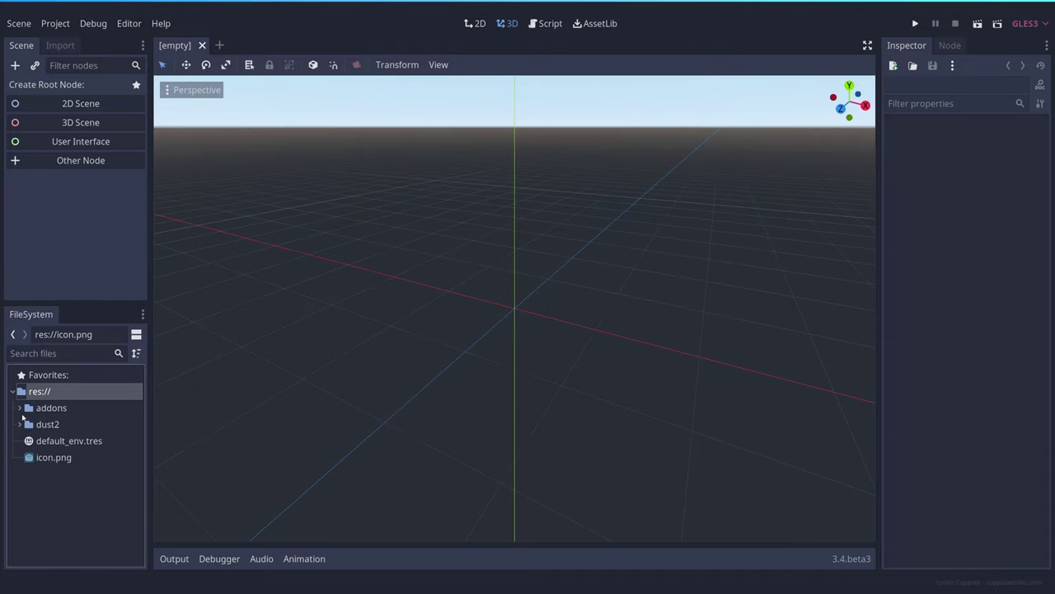
Create a 3D scene with a Spatial root node and save it as Dust2.tscn
left_click(109, 125)
key("ctrl+s")
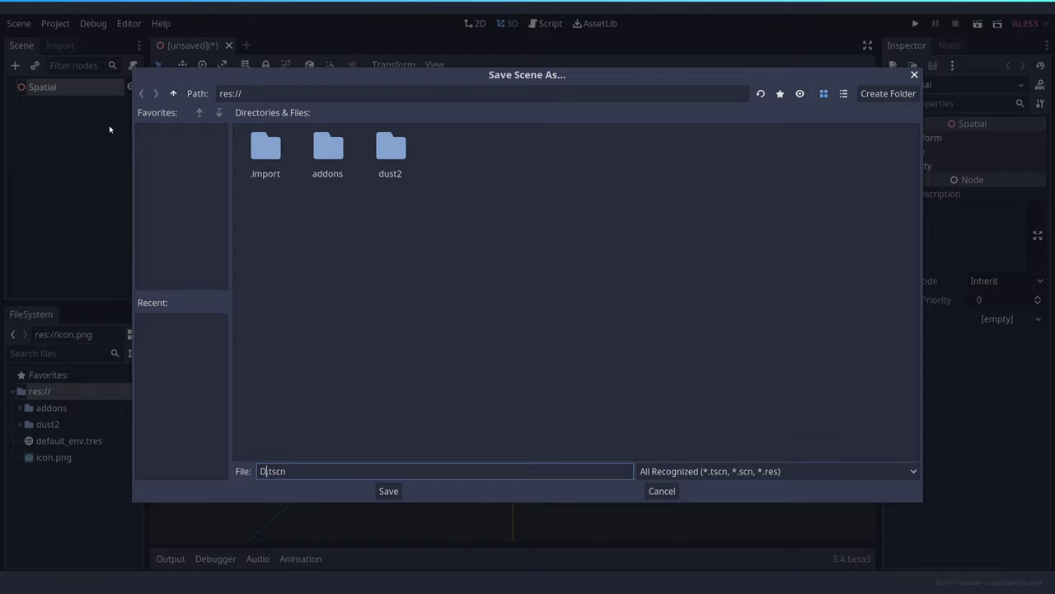
key("Return")
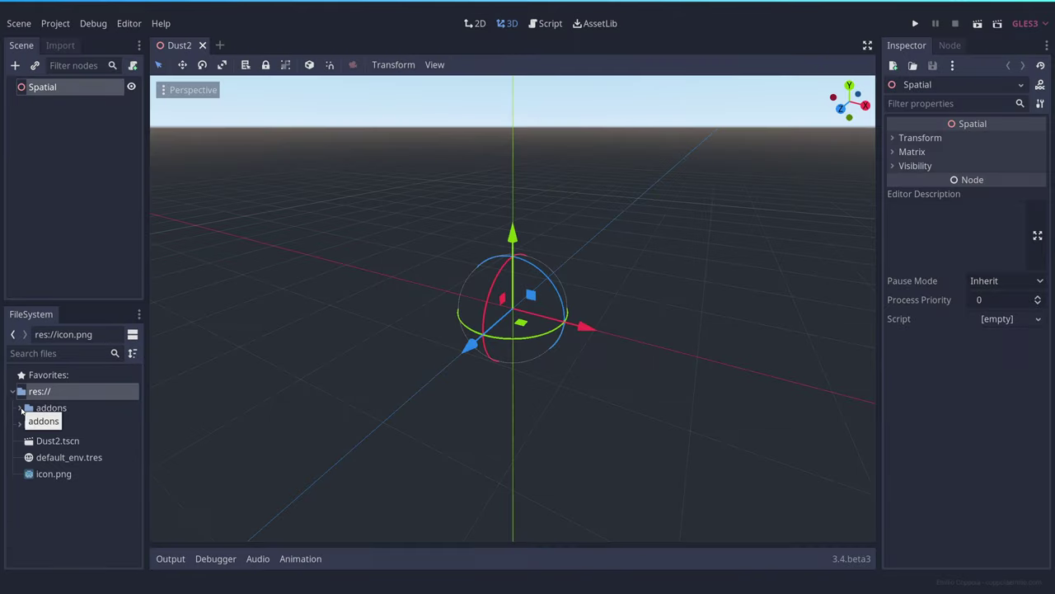
Instance BSP_Map.tscn from addons/gldsrcBSP into the Dust2 scene and select the new node
left_click(20, 408)
left_click(28, 425)
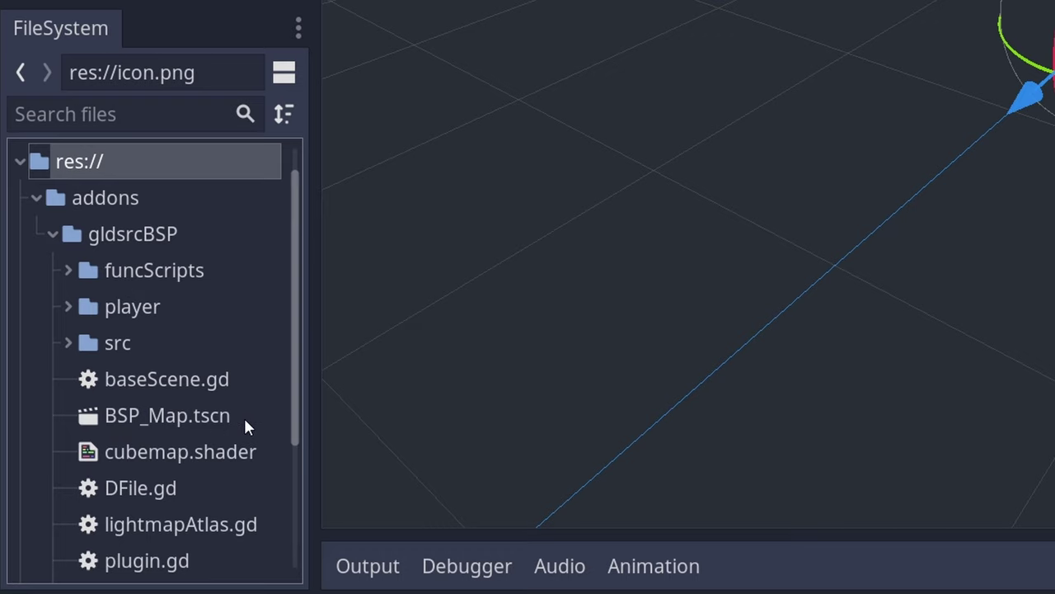
left_click_drag(140, 421, 470, 335)
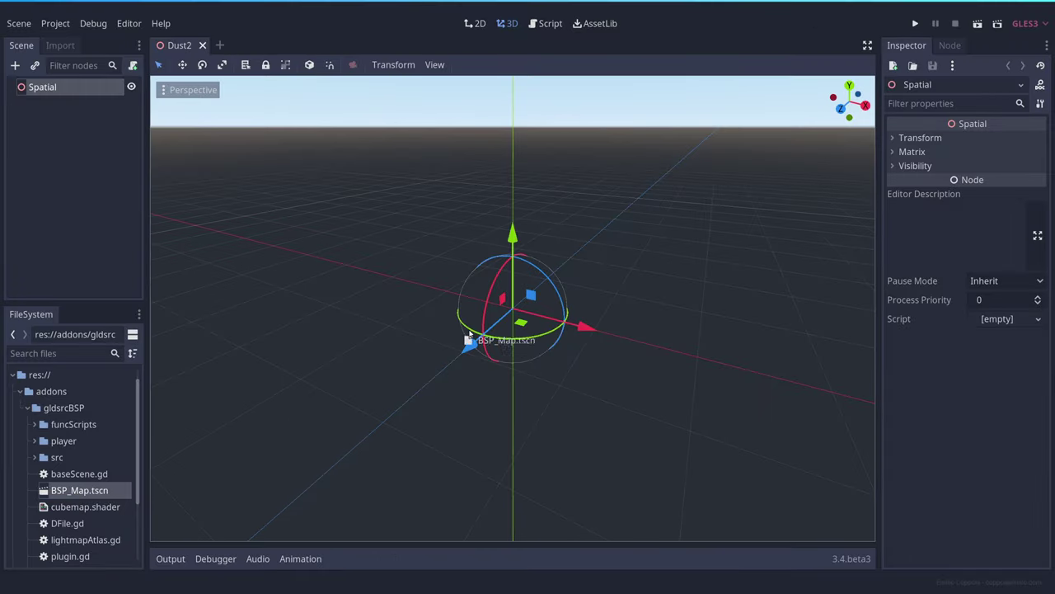
left_click(55, 103)
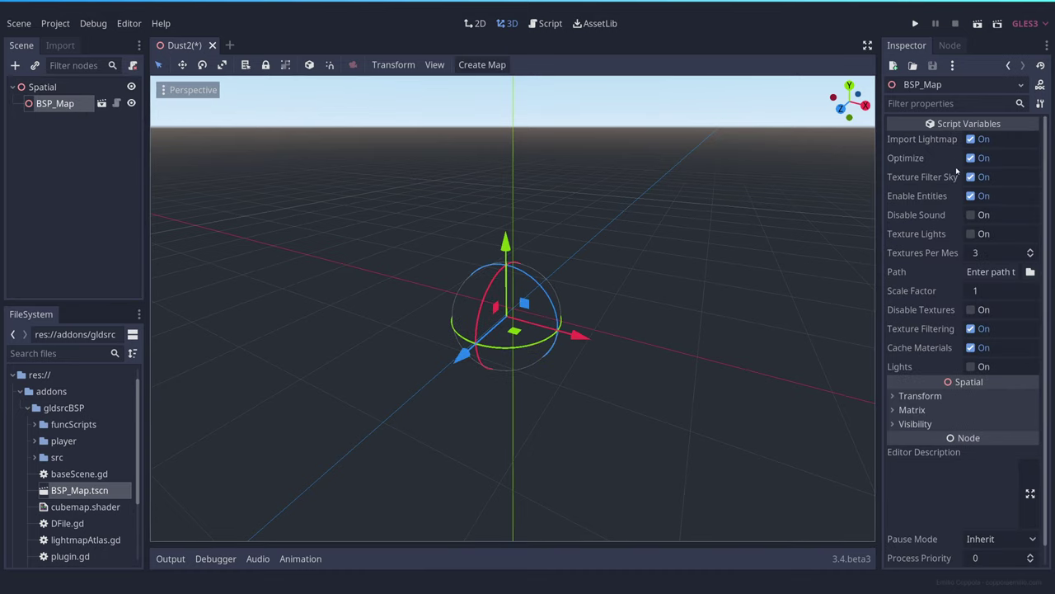
Widen the Inspector and set the BSP_Map node's path to dust2/maps/de_dust2.bsp
left_click_drag(878, 288, 786, 289)
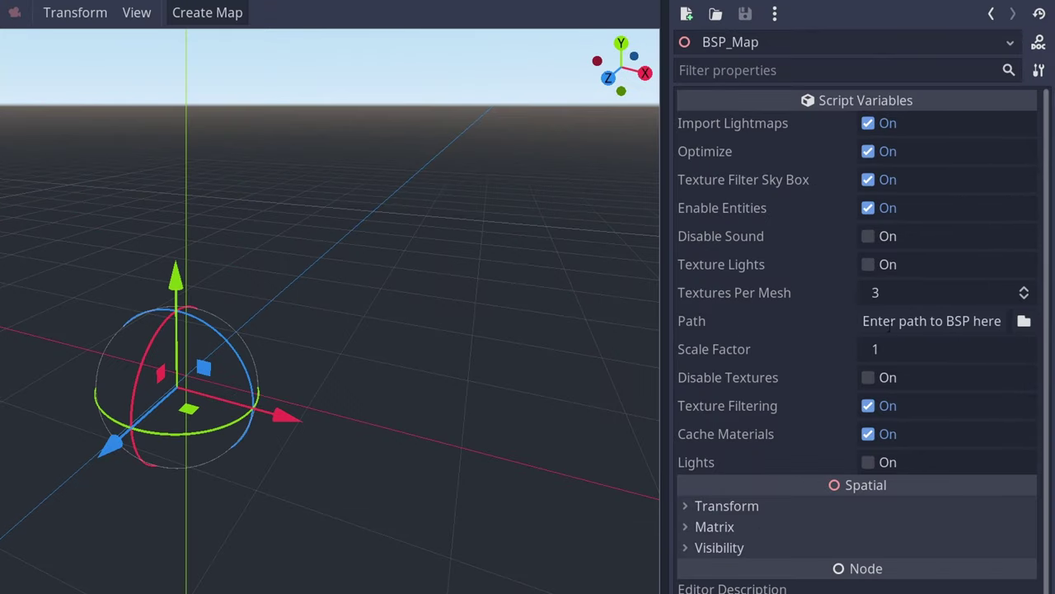
left_click(1024, 321)
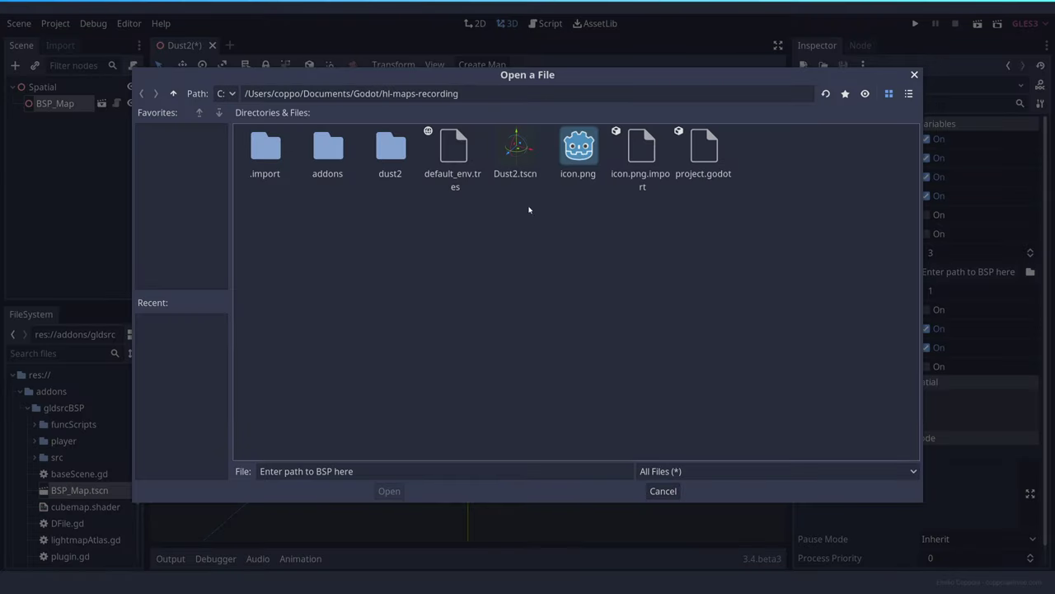
double_click(392, 146)
double_click(334, 153)
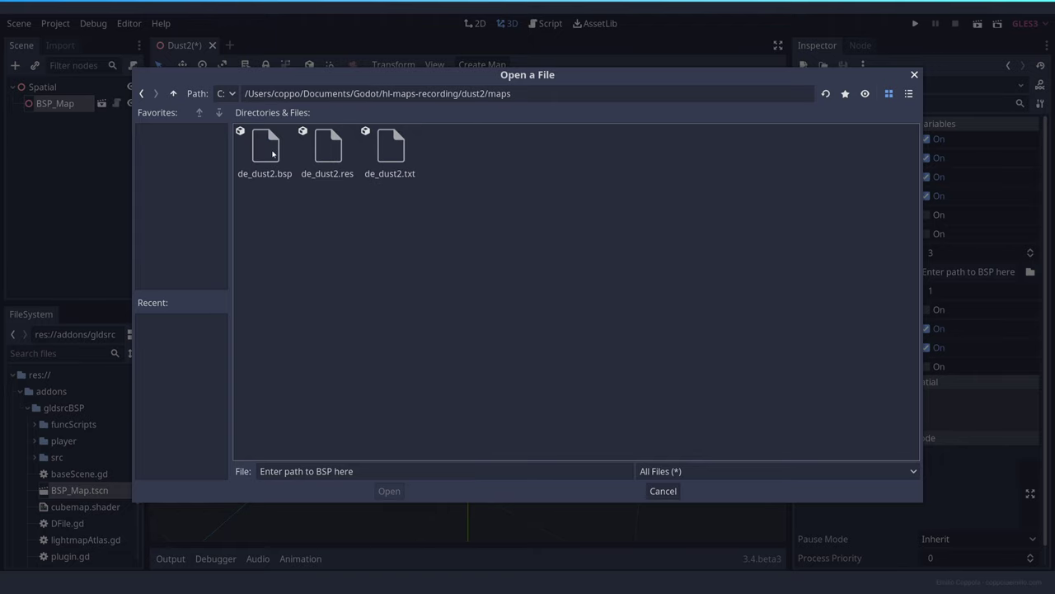
double_click(271, 150)
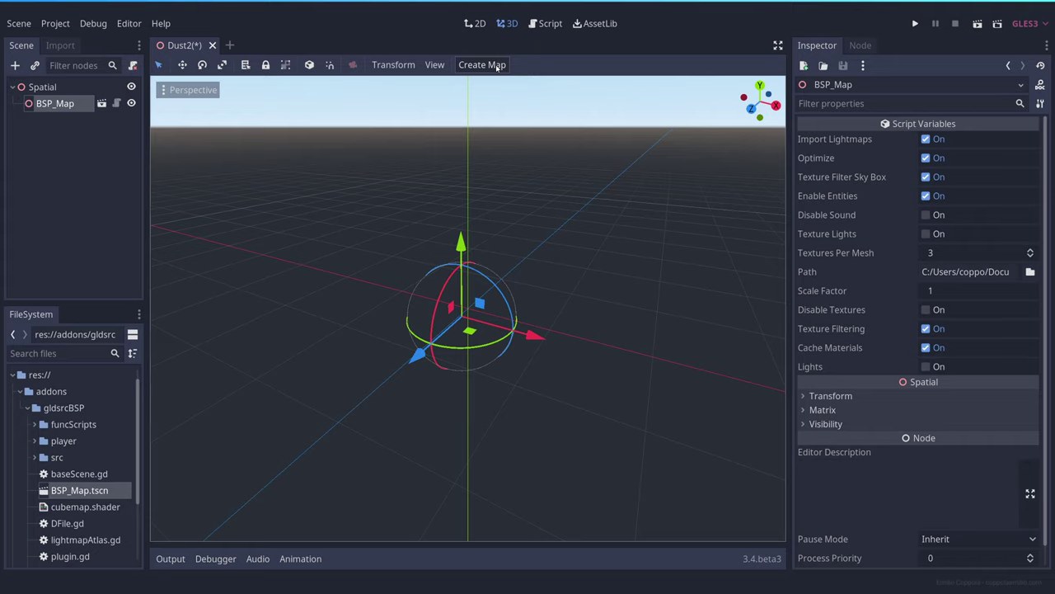
Generate the map from the BSP_Map node with Optimize on and look over the resulting geometry
left_click(497, 67)
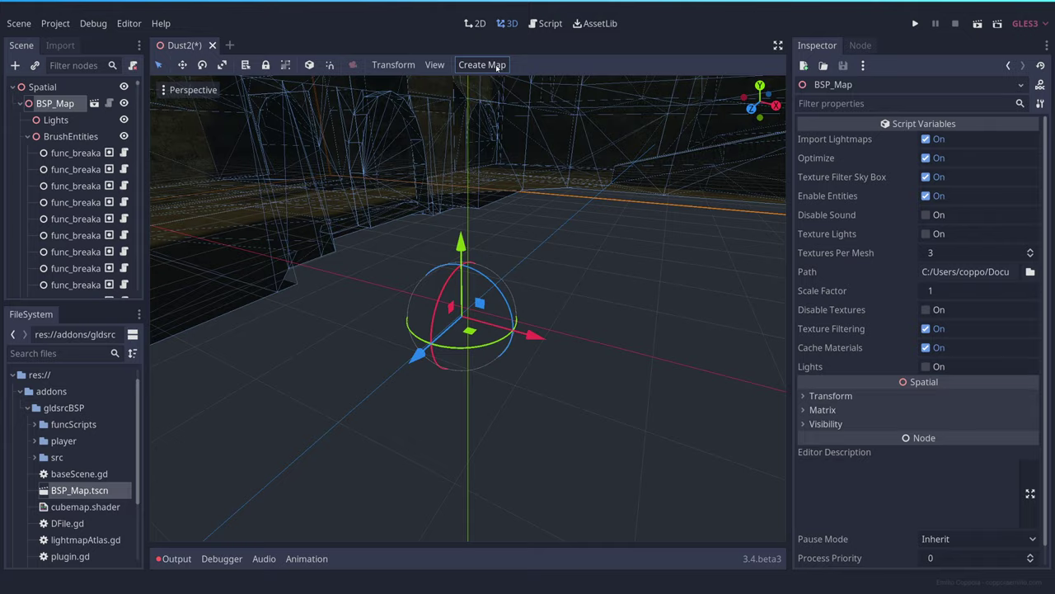
left_click(555, 225)
mouse_move(555, 225)
right_mouse_down()
mouse_move(502, 156)
mouse_move(474, 153)
mouse_move(153, 193)
mouse_move(555, 225)
right_mouse_up()
key("w")
key("s")
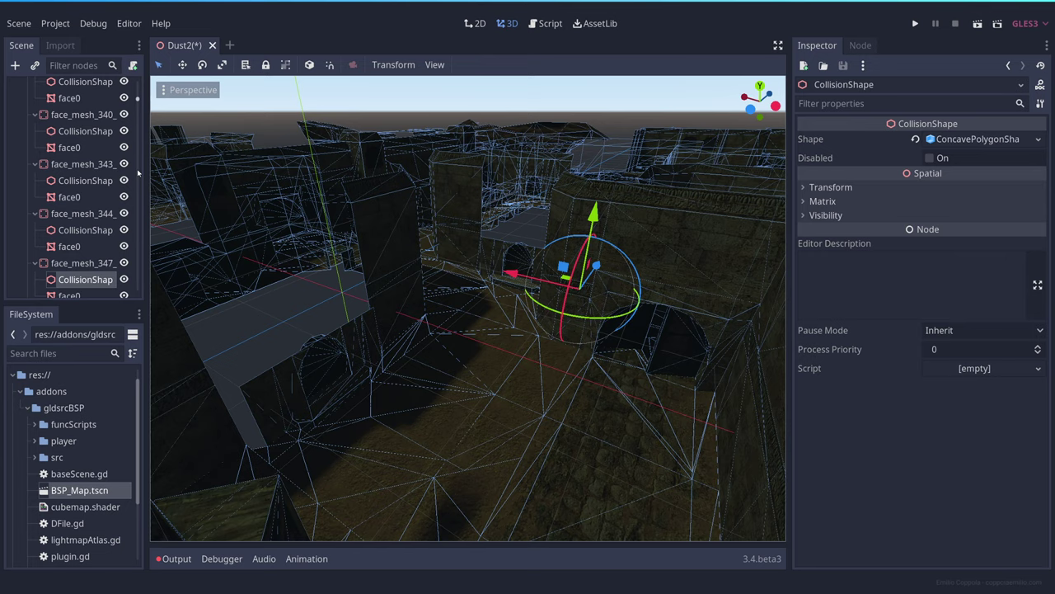
Delete all the generated nodes under BSP_Map, from Lights through Geometry
left_click_drag(138, 100, 141, 80)
left_click(50, 122)
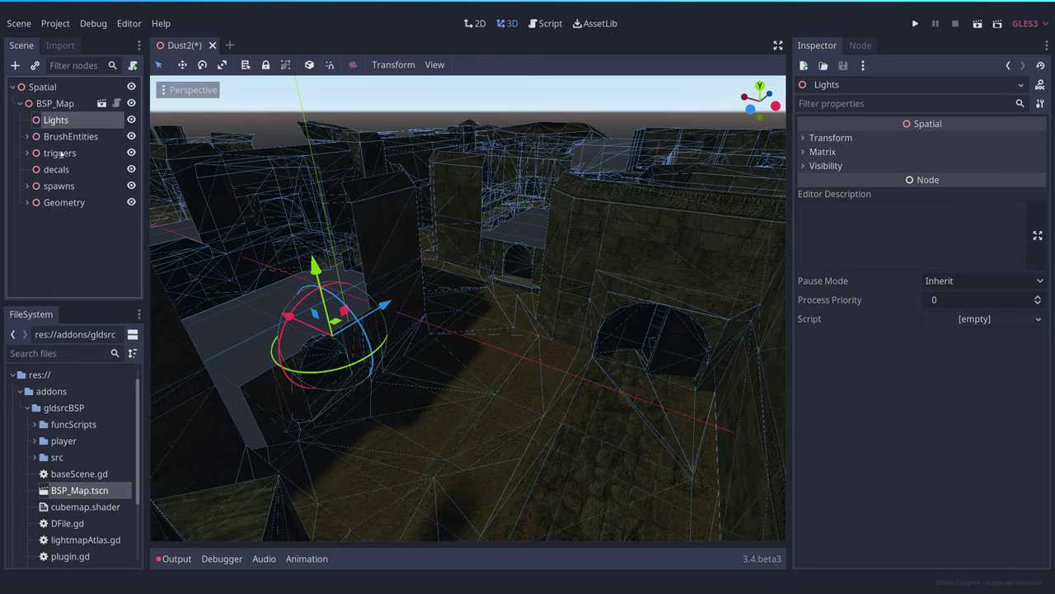
left_click(64, 203, "shift")
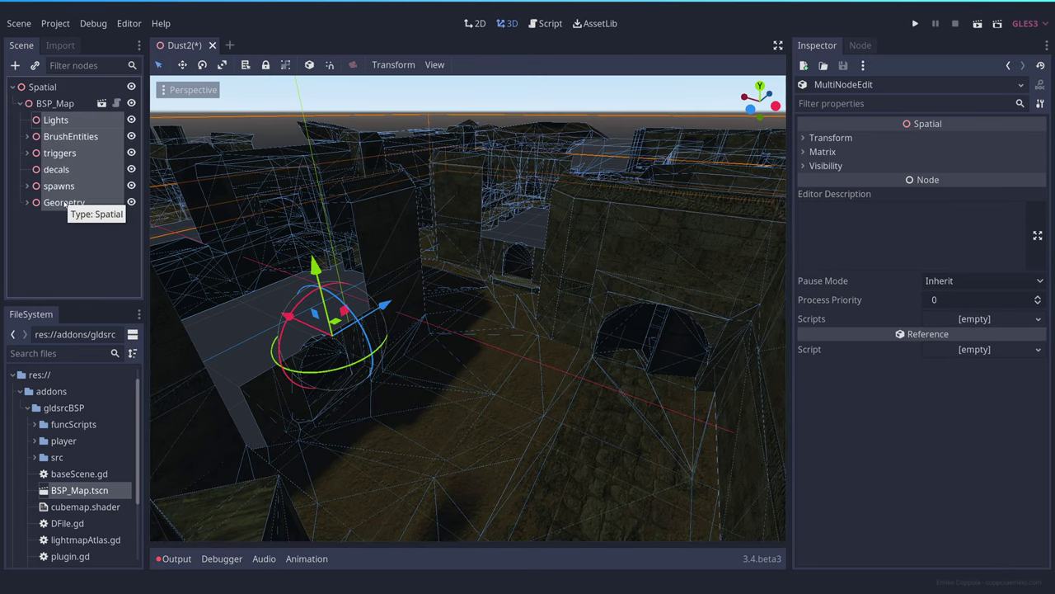
key("Delete")
left_click(495, 303)
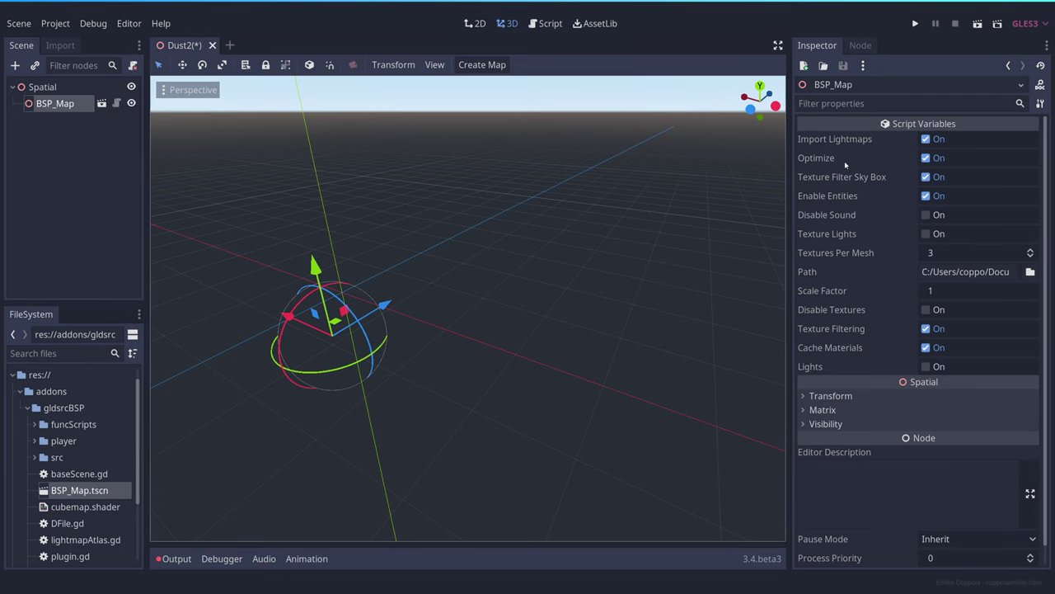
Turn off Optimize on the BSP_Map node, generate the map again and inspect it up close
left_click(926, 158)
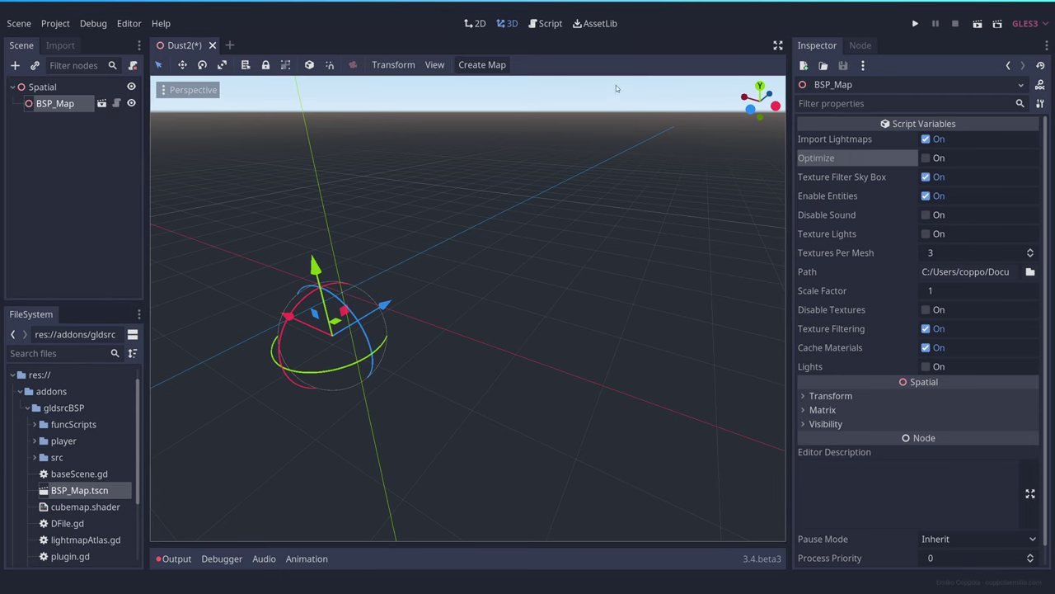
left_click(481, 65)
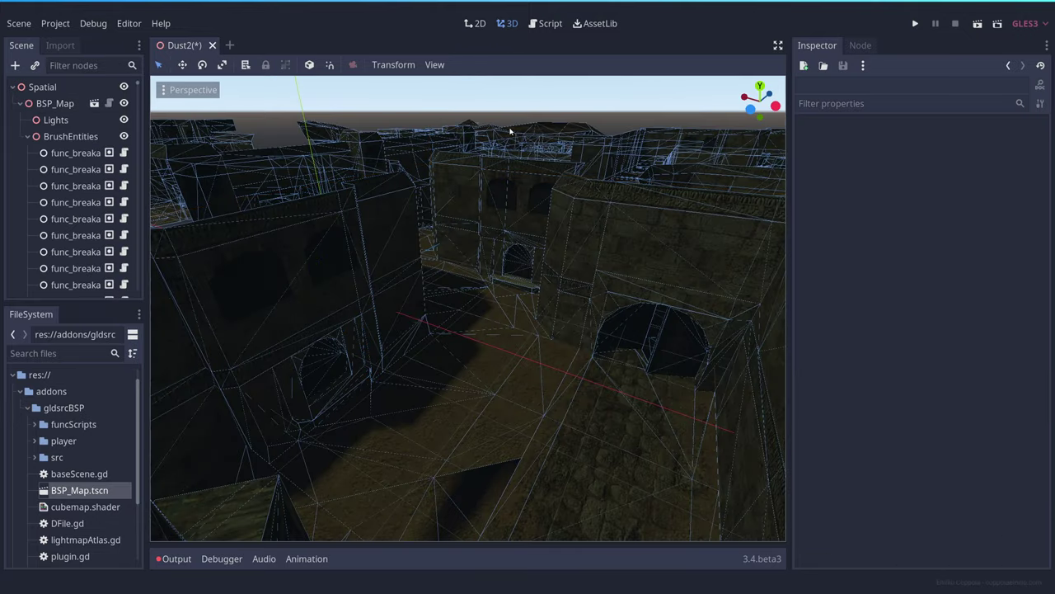
key("w")
right_click_drag(468, 308, 445, 247)
right_click_drag(518, 287, 422, 128)
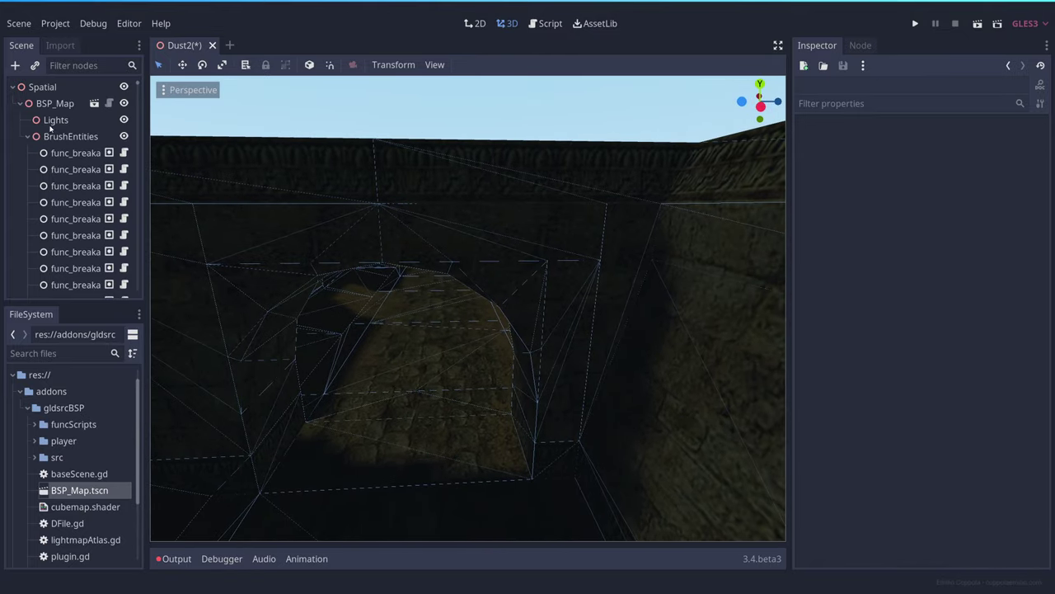
Collapse the BSP_Map branch and add a WorldEnvironment node as a child of the Spatial root
left_click(20, 104)
key("e")
right_click_drag(421, 206, 626, 219)
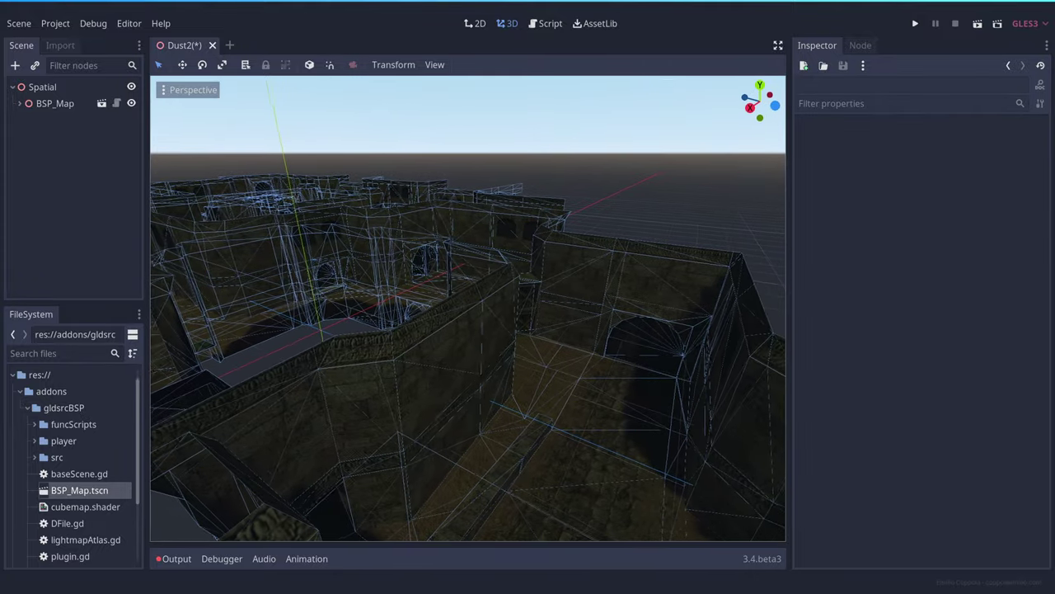
right_click_drag(466, 213, 336, 169)
right_click(46, 86)
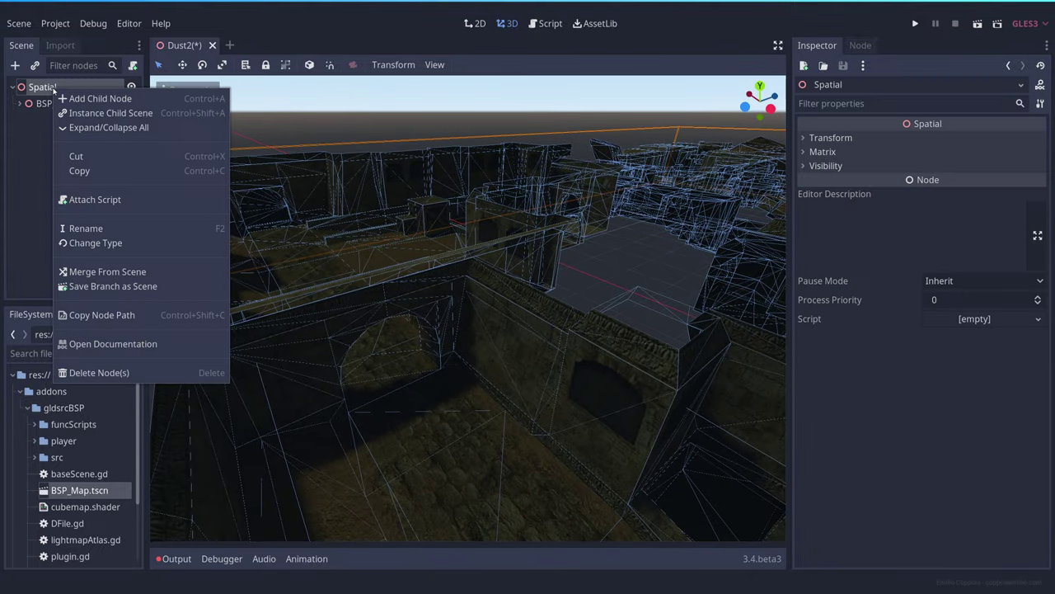
left_click(83, 99)
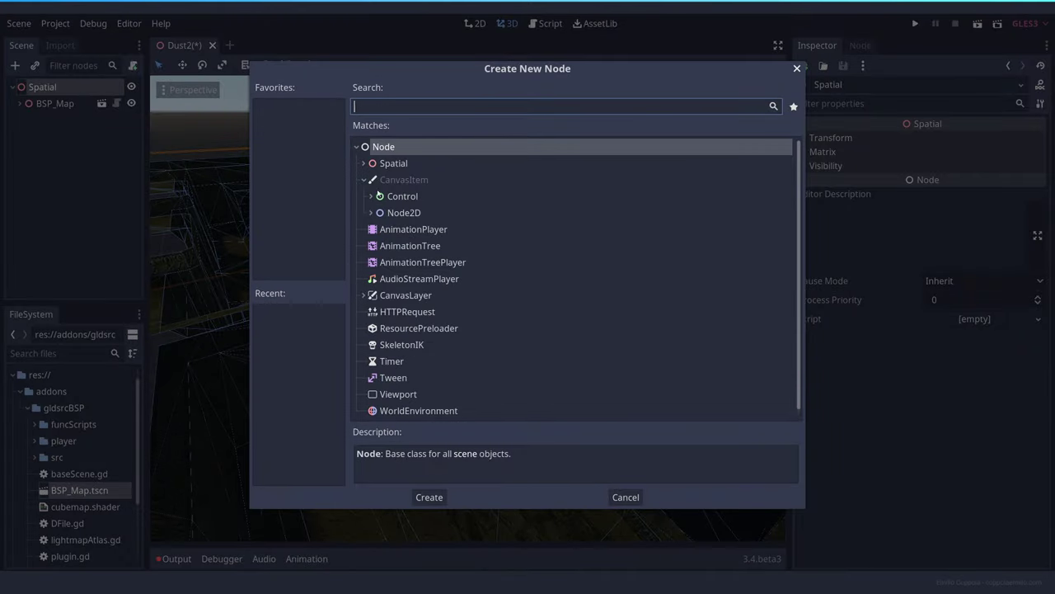
left_click(404, 412)
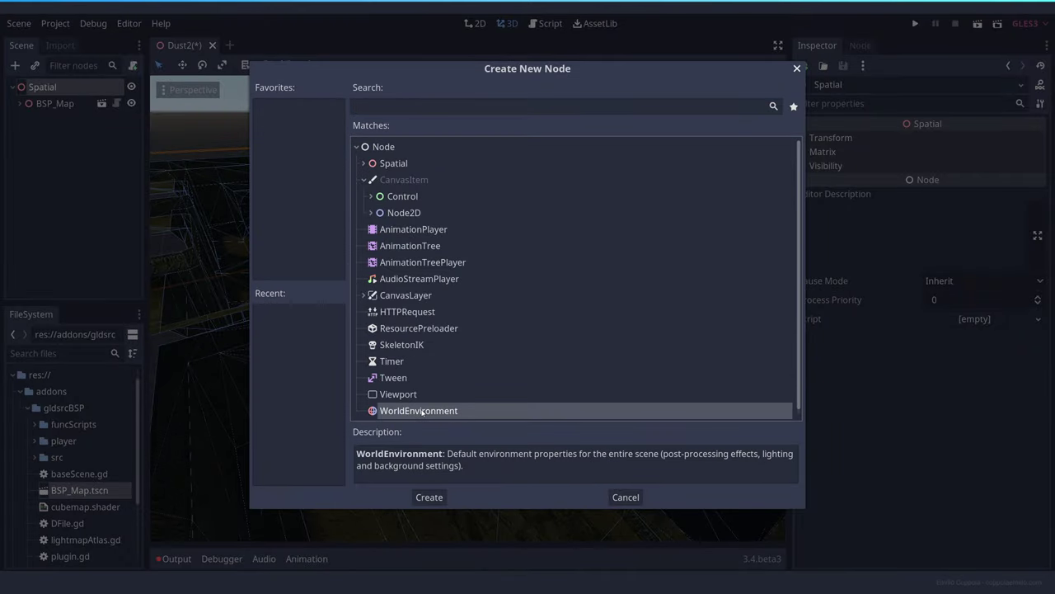
double_click(423, 411)
Assign a new Environment to the WorldEnvironment node and open its ambient light settings
left_click(979, 140)
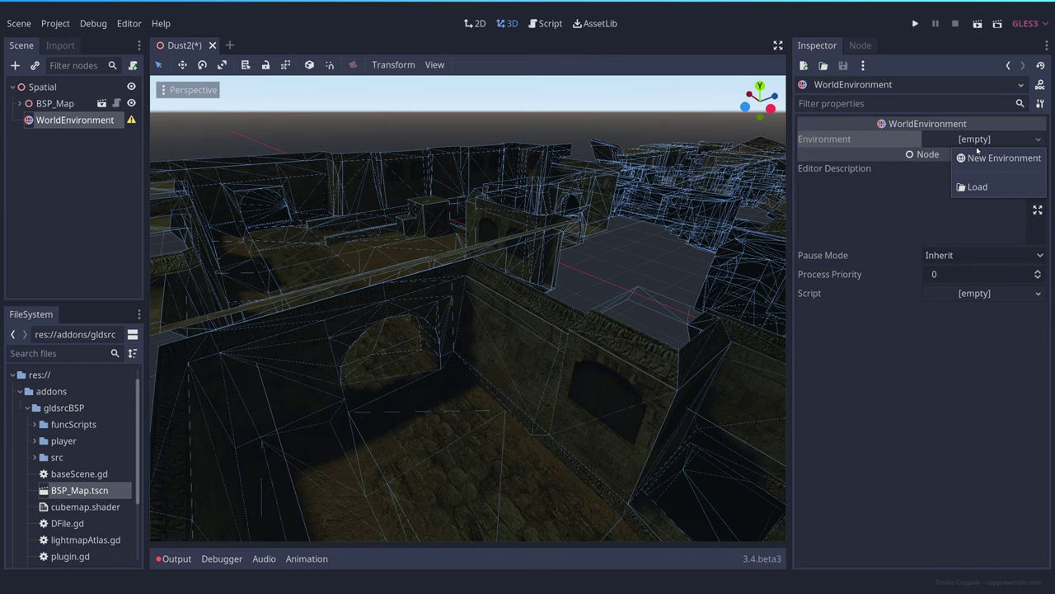
left_click(978, 159)
left_click(972, 141)
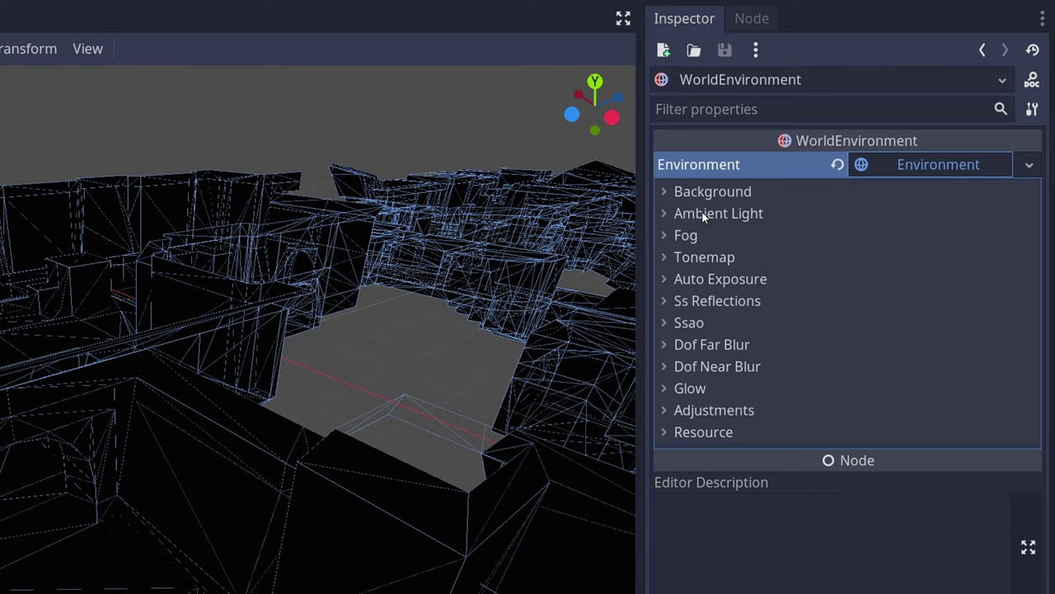
left_click(702, 213)
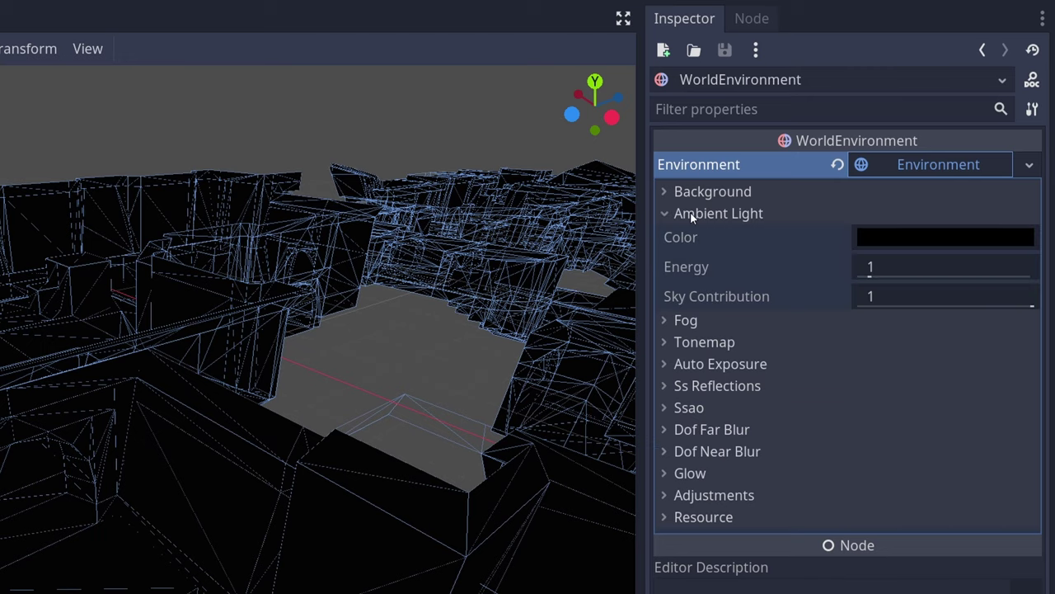
Set the environment's ambient light colour to white (ffffff) and raise its energy to 3.08
left_click(902, 238)
left_click(630, 48)
left_click_drag(623, 32, 612, 1)
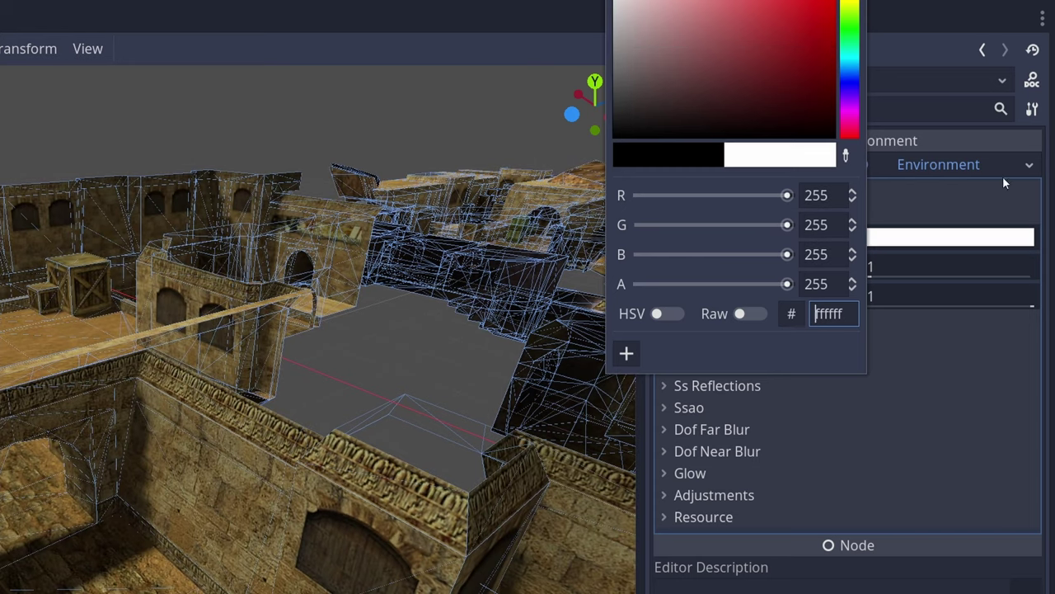
left_click(1053, 229)
left_click_drag(872, 274, 888, 277)
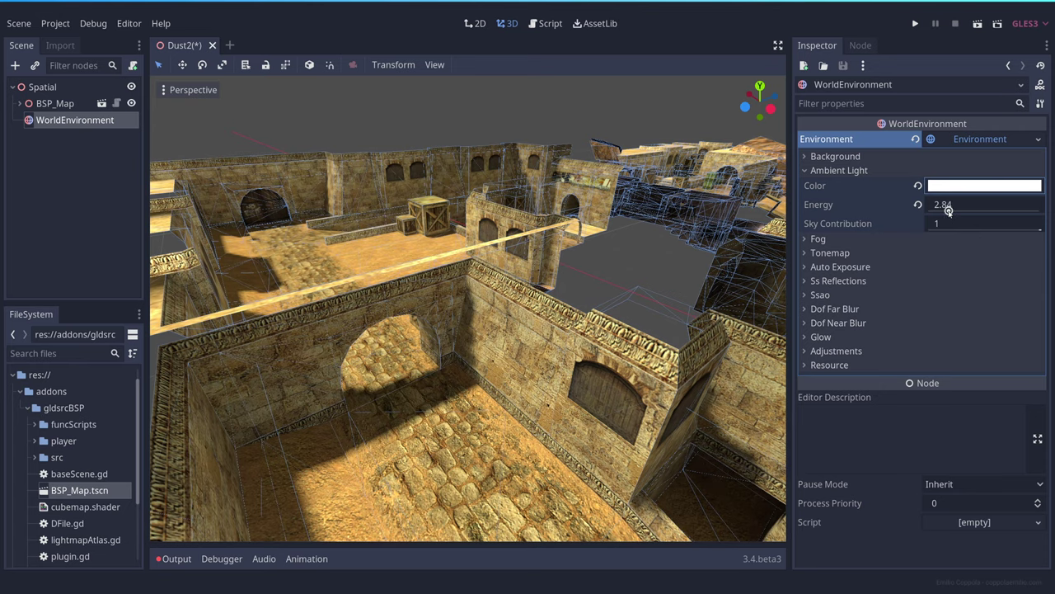
Fly through the lit map and examine its textures and baked shadows, selecting a few floor faces along the way
left_click(634, 123)
right_click_drag(633, 123, 878, 115)
key("w")
key("w")
right_click_drag(483, 268, 610, 145)
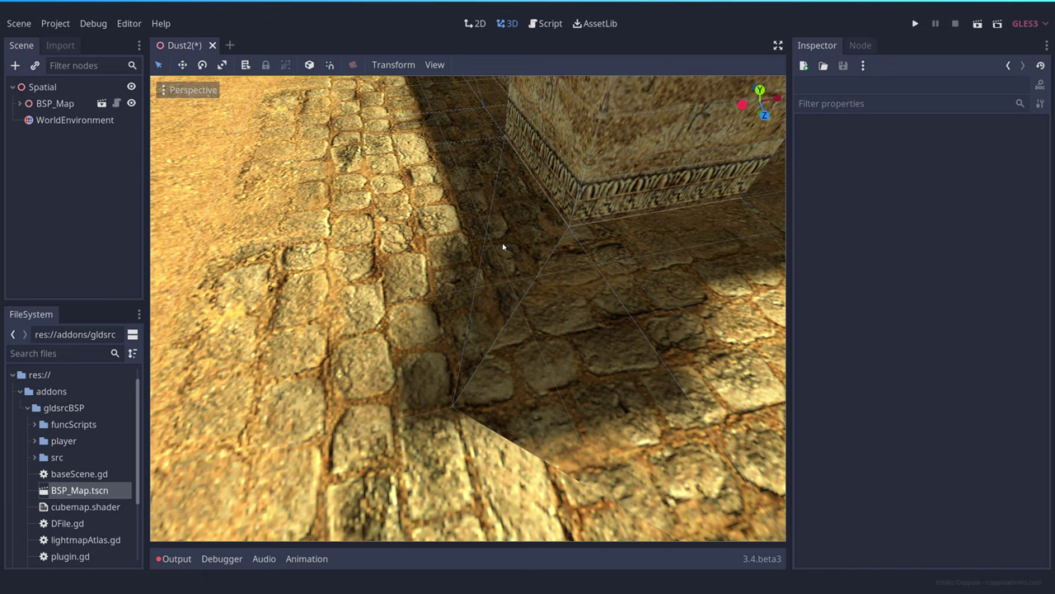
left_click(503, 244)
mouse_move(429, 244)
left_mouse_down()
mouse_move(280, 248)
mouse_move(462, 236)
mouse_move(437, 239)
left_mouse_up()
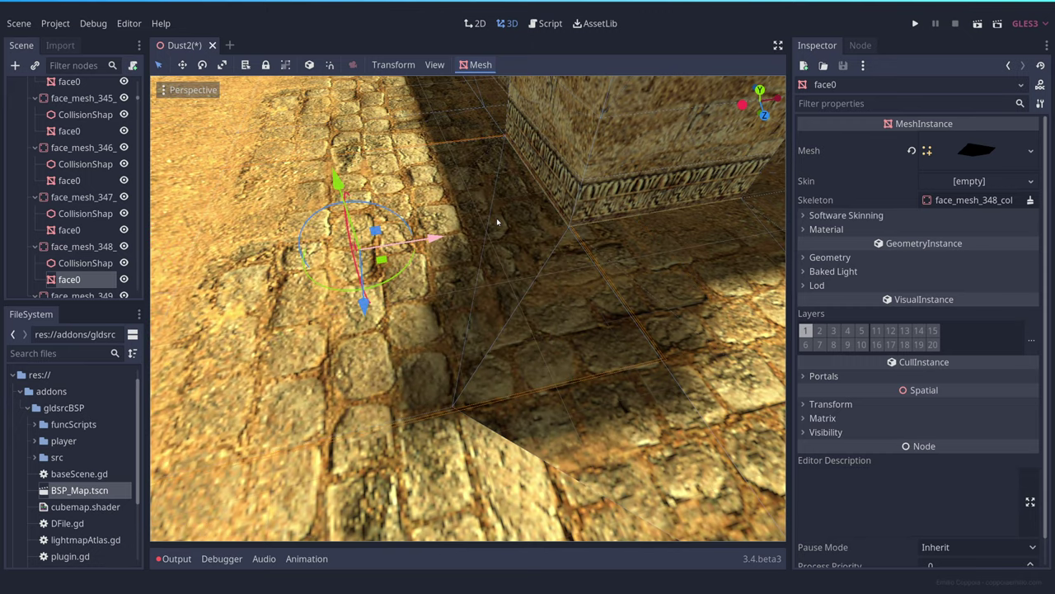
right_click_drag(497, 221, 458, 238)
left_click(479, 270)
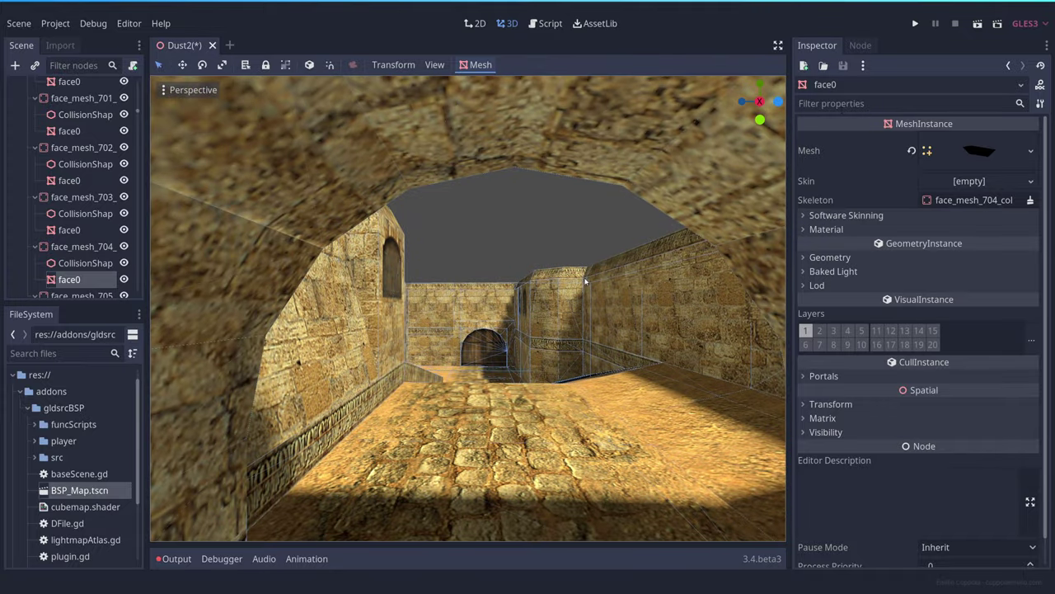
right_click_drag(585, 282, 584, 282)
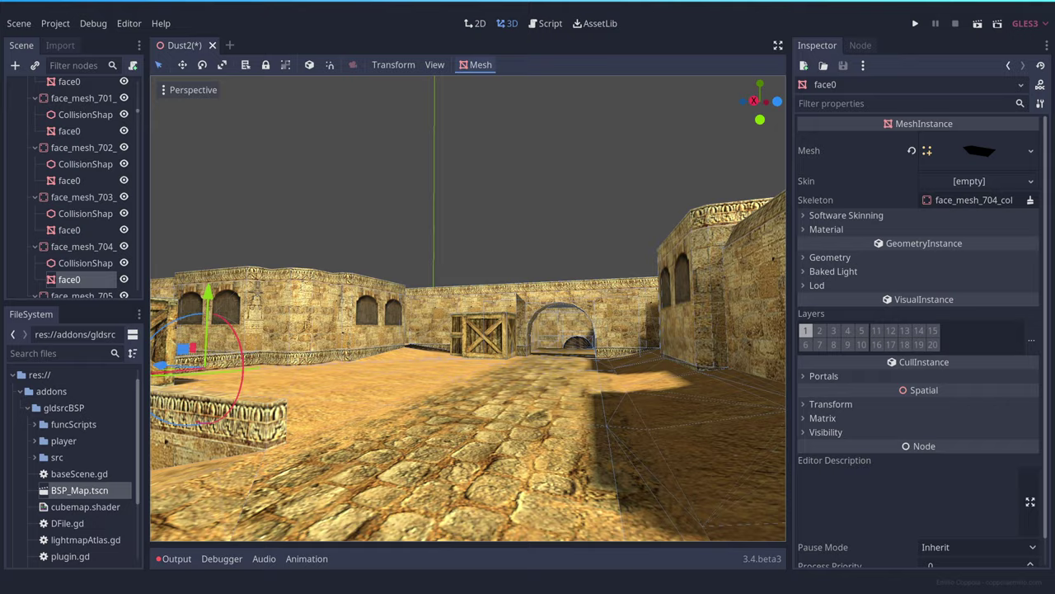
key("s")
mouse_move(468, 308)
right_mouse_down()
mouse_move(459, 308)
mouse_move(482, 303)
right_mouse_up()
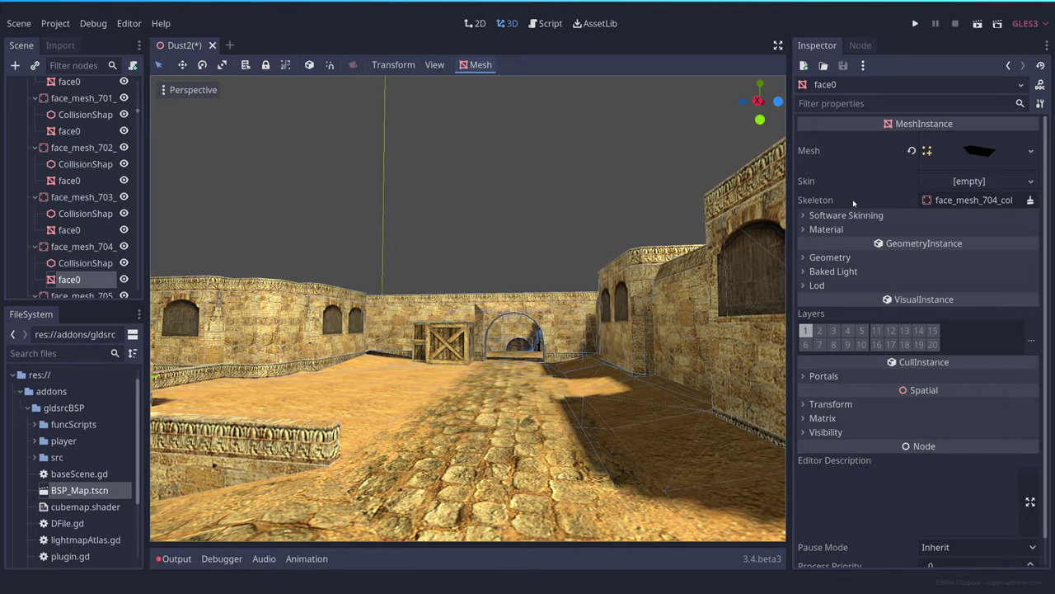
Set the WorldEnvironment's background mode to Custom Color with the light blue c1eeff
left_click(72, 218)
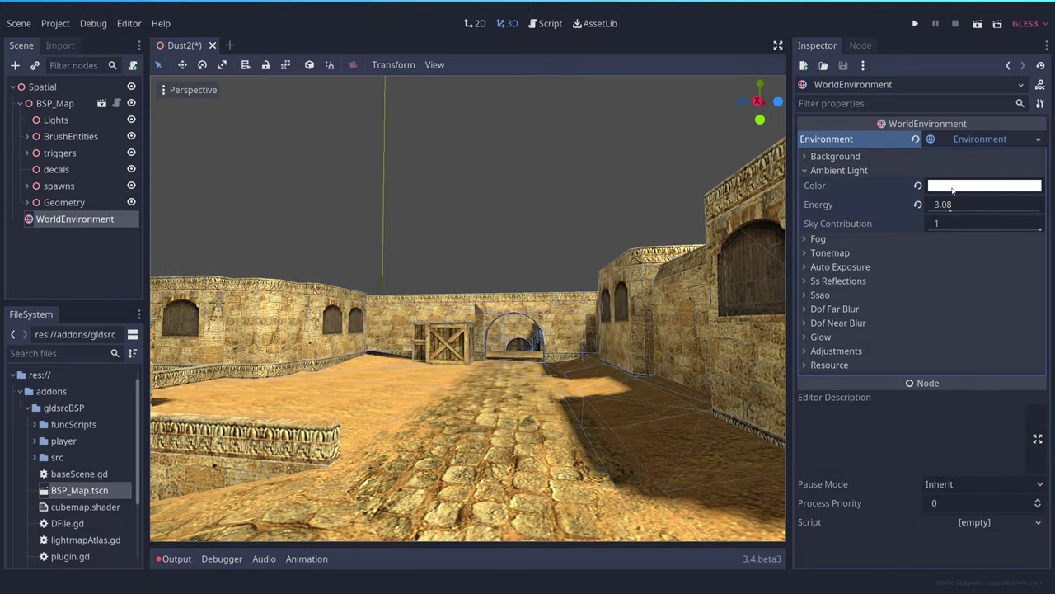
left_click(836, 156)
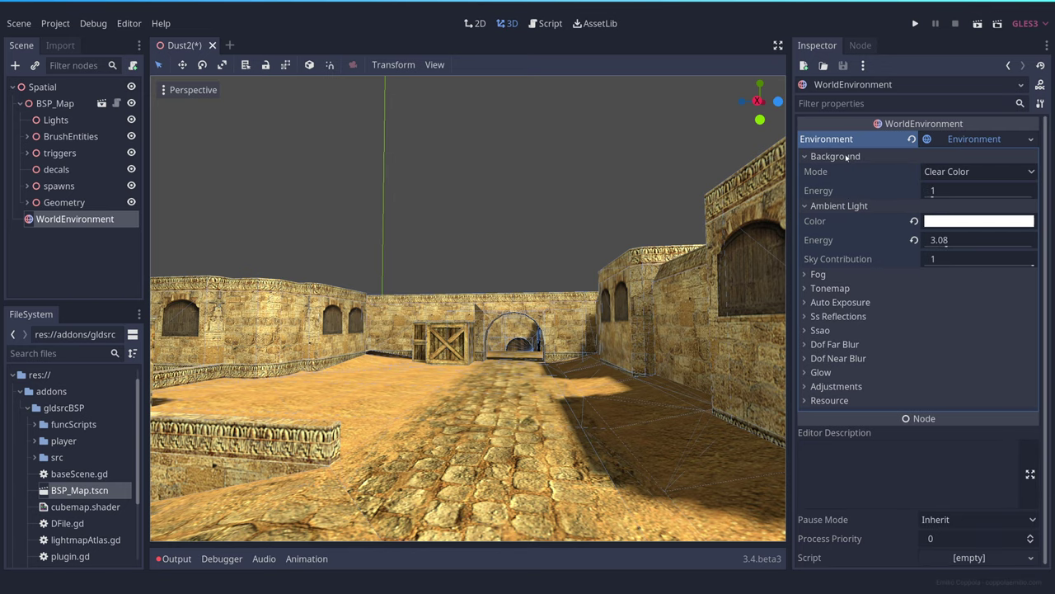
left_click(949, 172)
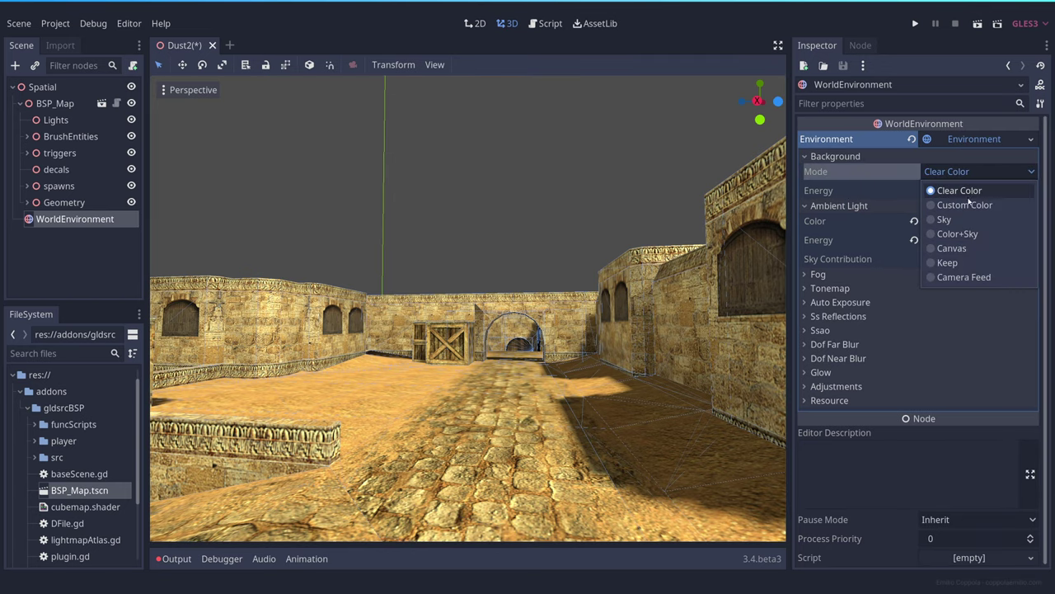
left_click(964, 205)
left_click(950, 192)
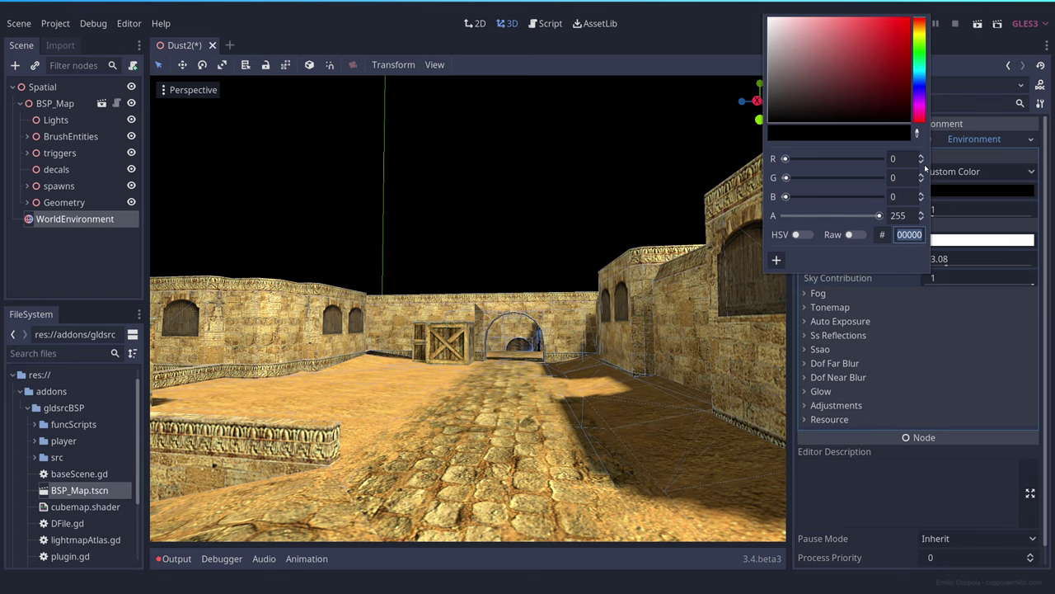
type("bfedff")
key("Return")
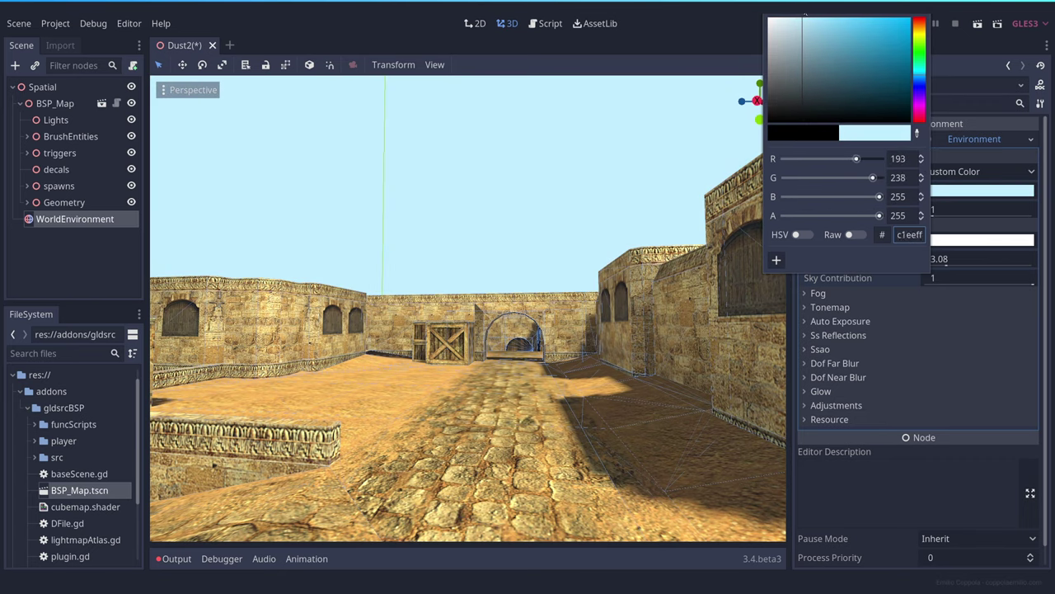
left_click(645, 170)
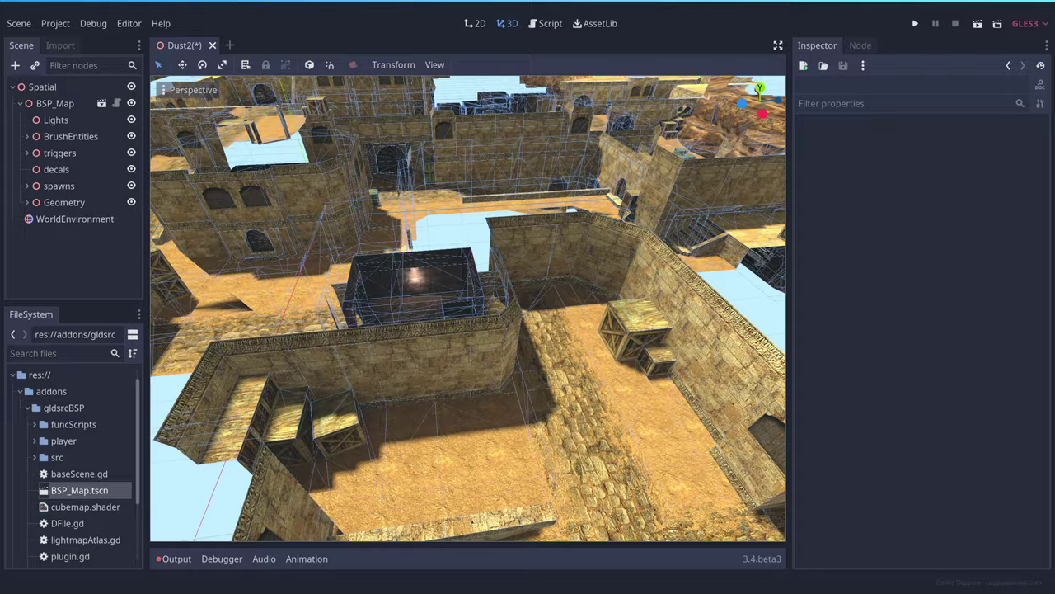
Add the FPS.tscn scene from the Player folder to the level and lower it onto the cobbled street
key("s")
right_click_drag(649, 188, 649, 187)
key("w")
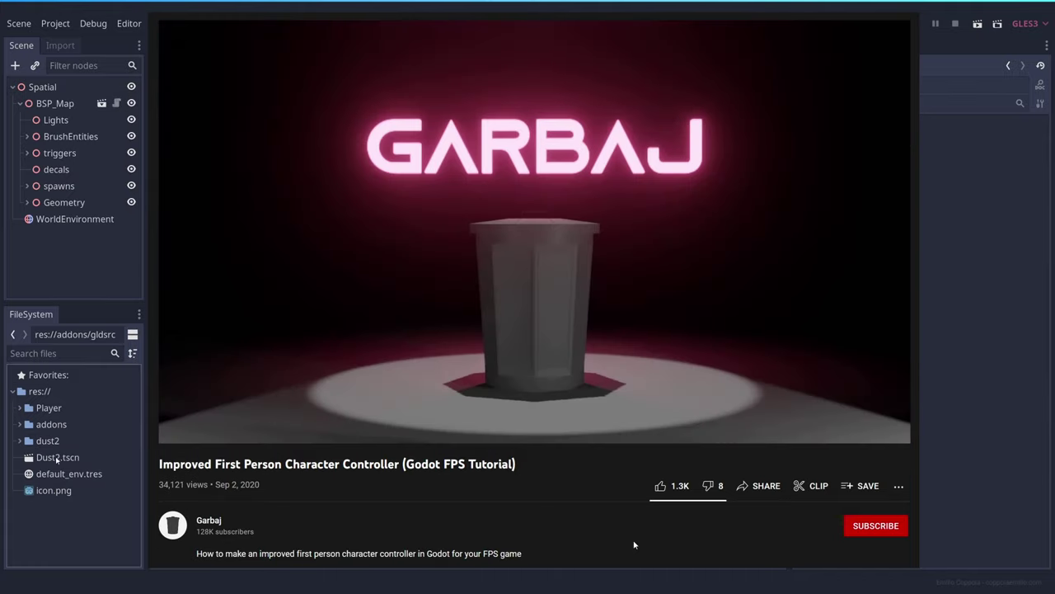
double_click(48, 409)
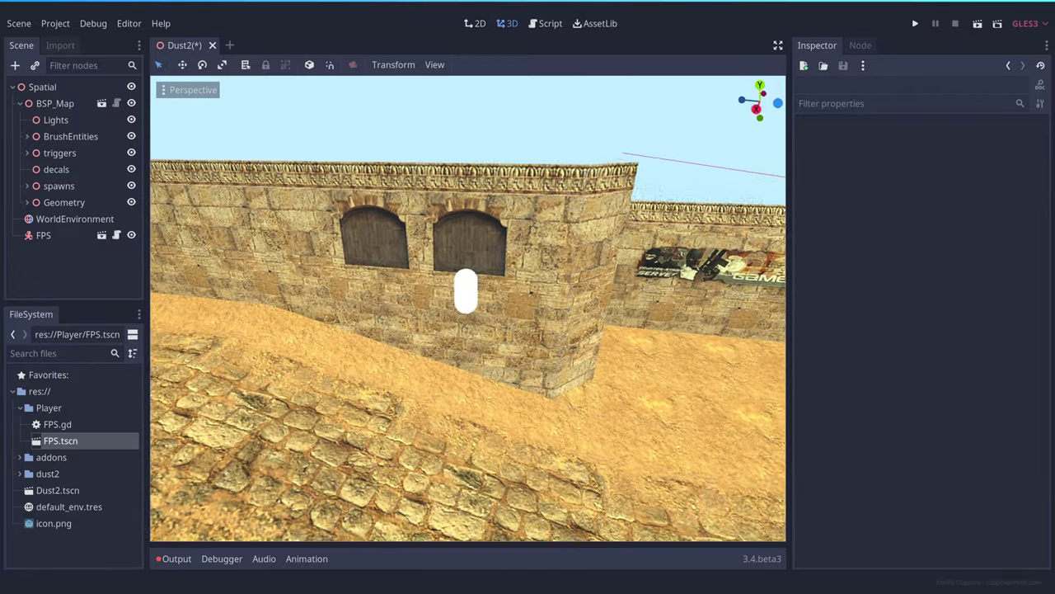
left_click(458, 293)
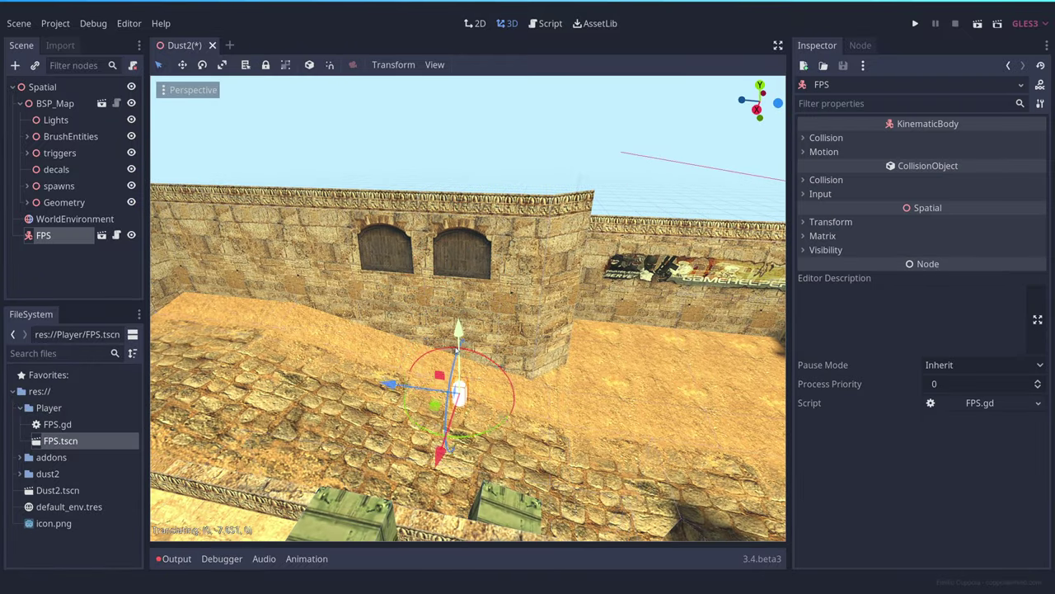
right_click_drag(460, 368, 365, 422)
Check the BSP_Map settings, raise the FPS player above the ground and set its Y scale to 3
left_click(74, 268)
left_click(51, 104)
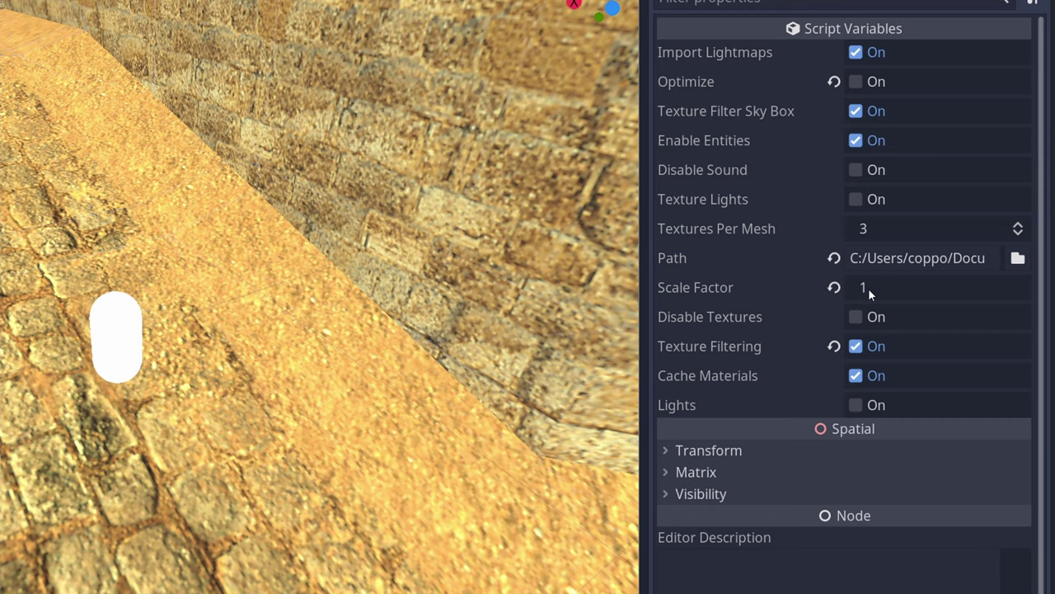
left_click(125, 318)
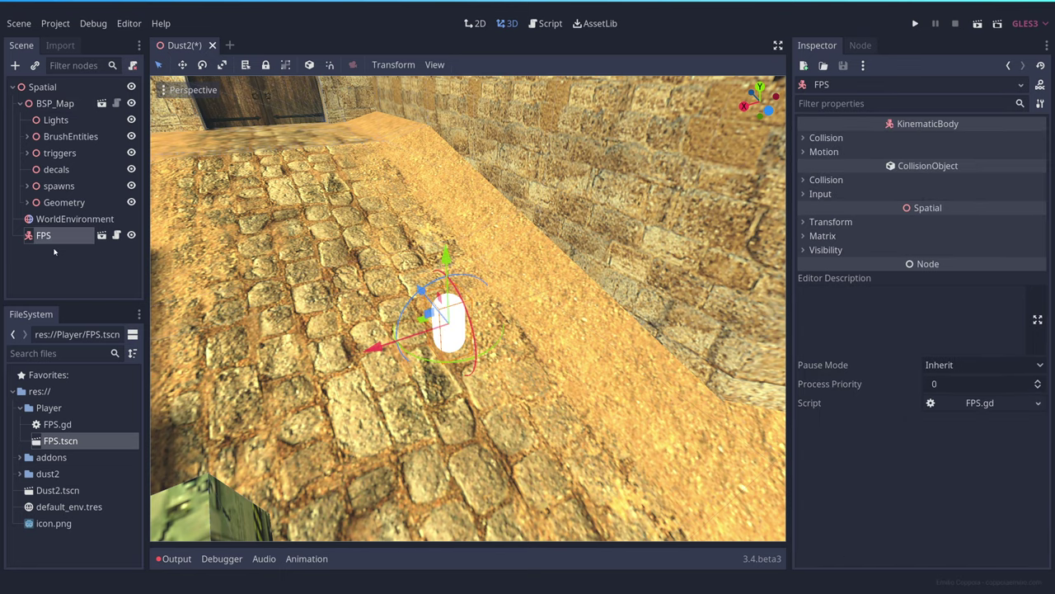
right_click_drag(468, 330, 289, 309)
middle_click_drag(486, 355, 486, 328)
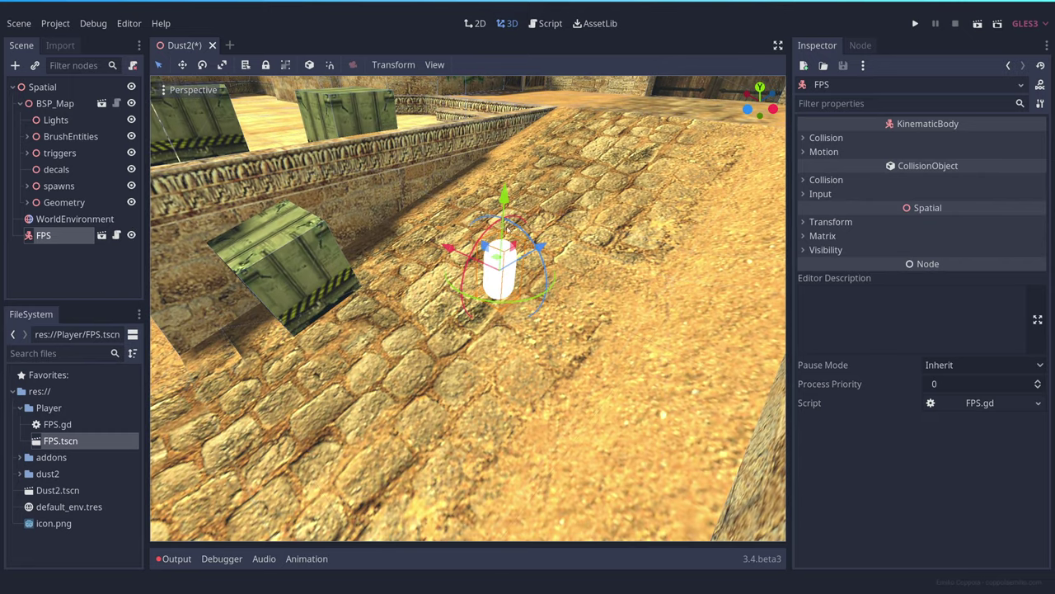
left_click_drag(510, 198, 510, 165)
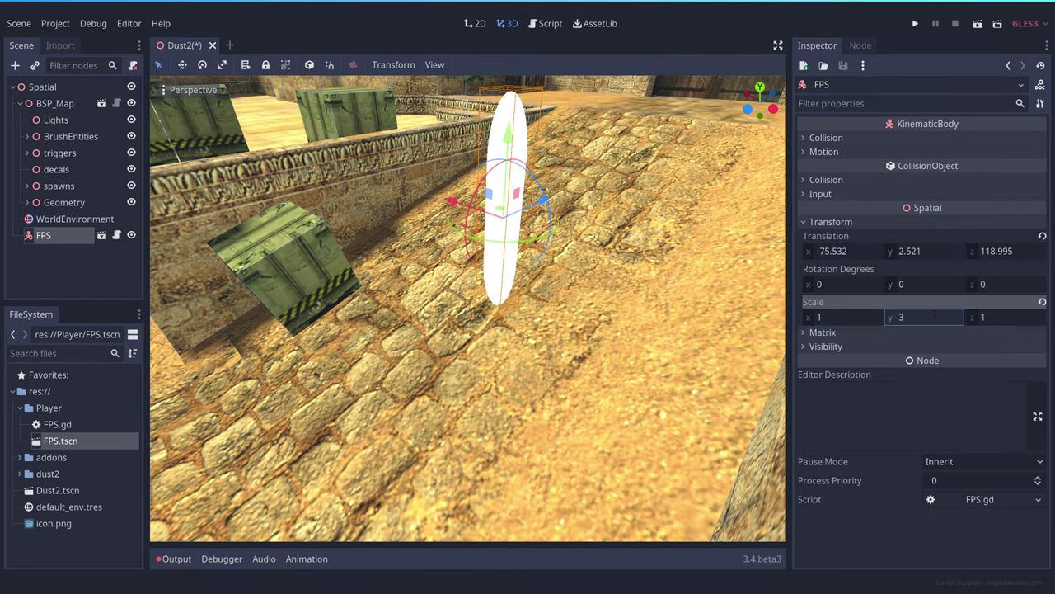
middle_click_drag(722, 257, 673, 150)
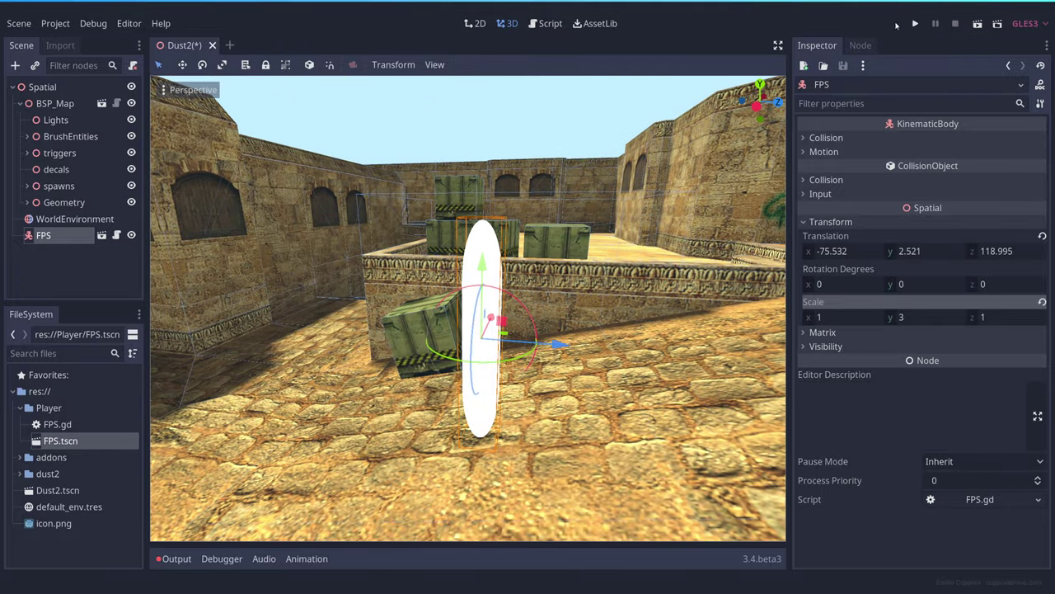
Run the project to try out the FPS player in the map
left_click(914, 23)
left_click(608, 305)
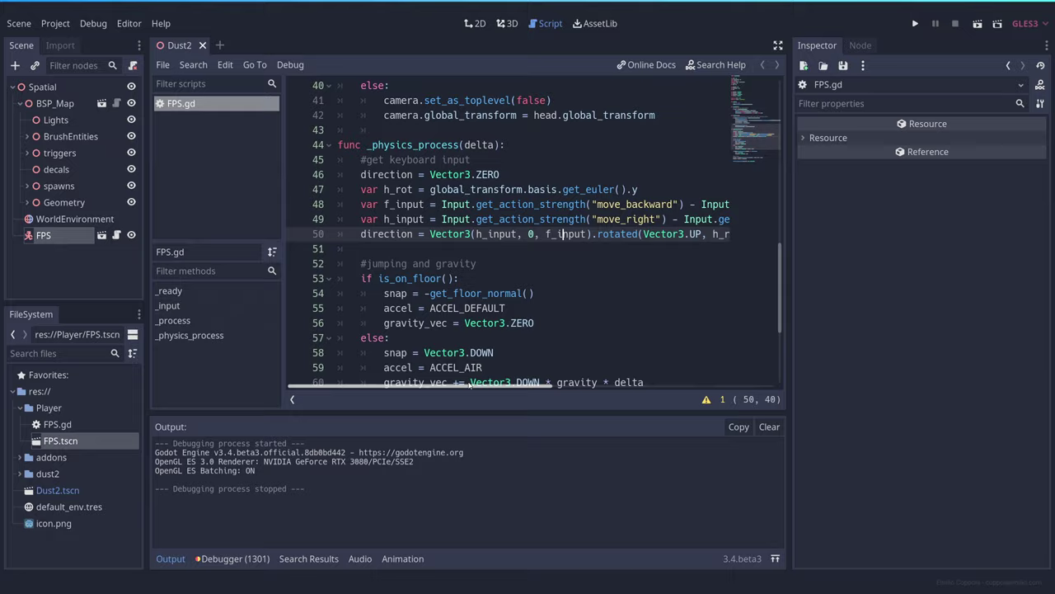
Add the input actions move_backward (S), move_forward (W), move_right (D), move_left and jump, assigning each a key
left_click(55, 23)
left_click(52, 42)
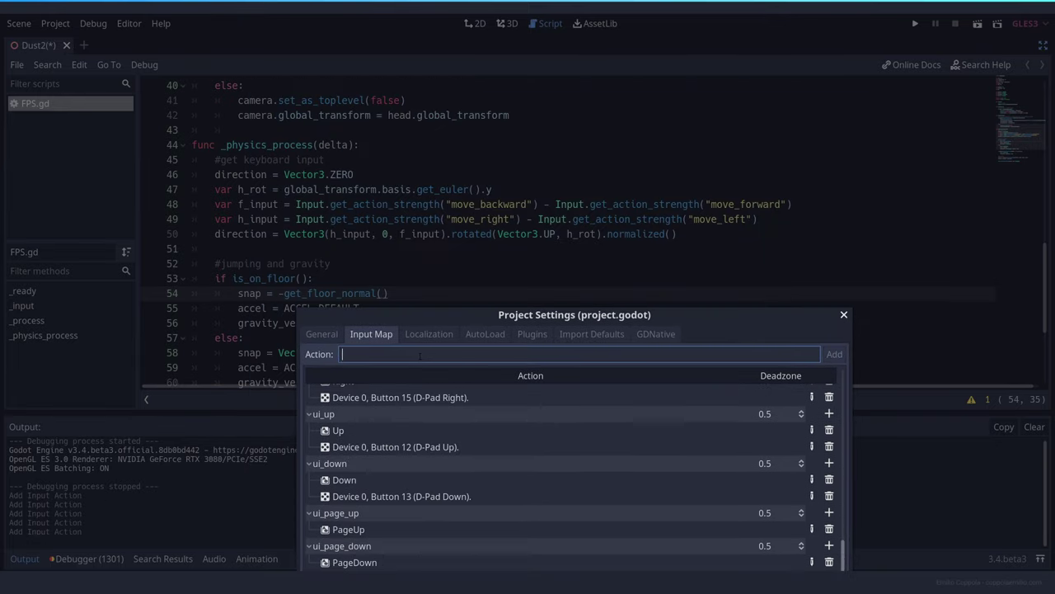
left_click(795, 458)
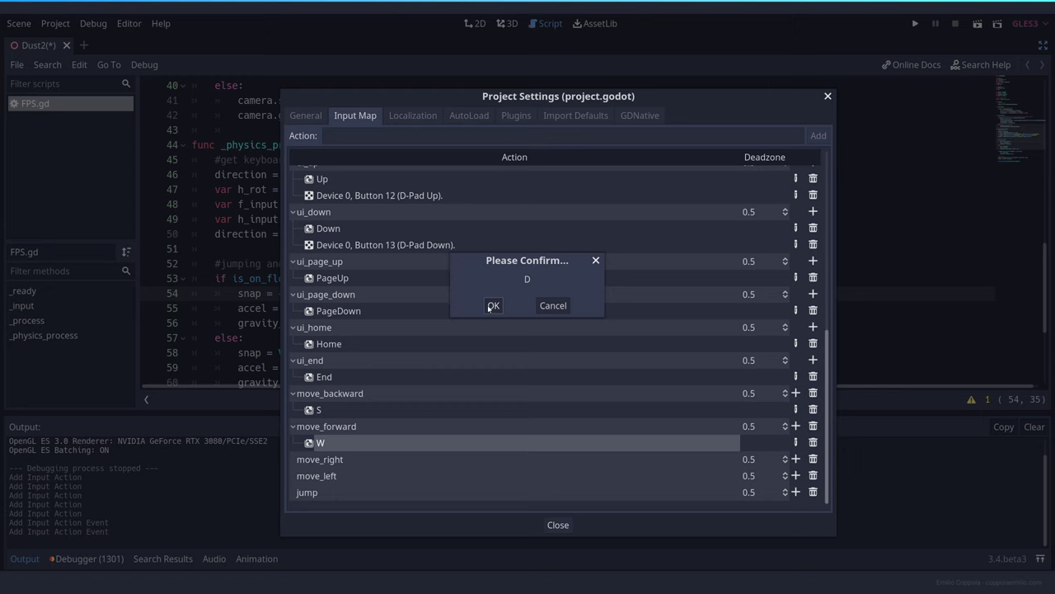
left_click(492, 307)
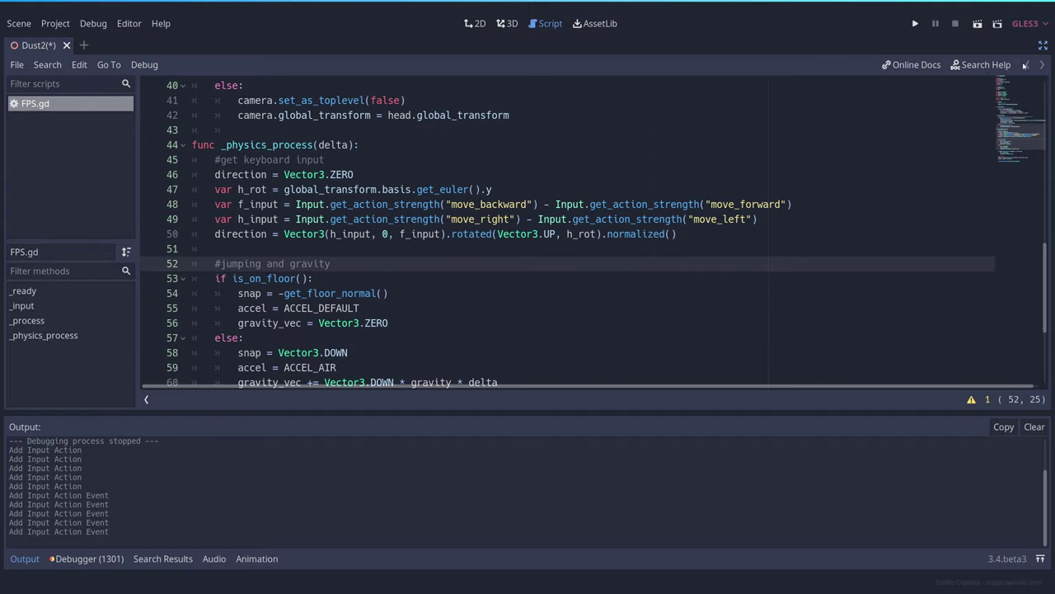
Return to the 3D workspace, run the project and test walking through the map and jumping onto the wooden crates
left_click(475, 23)
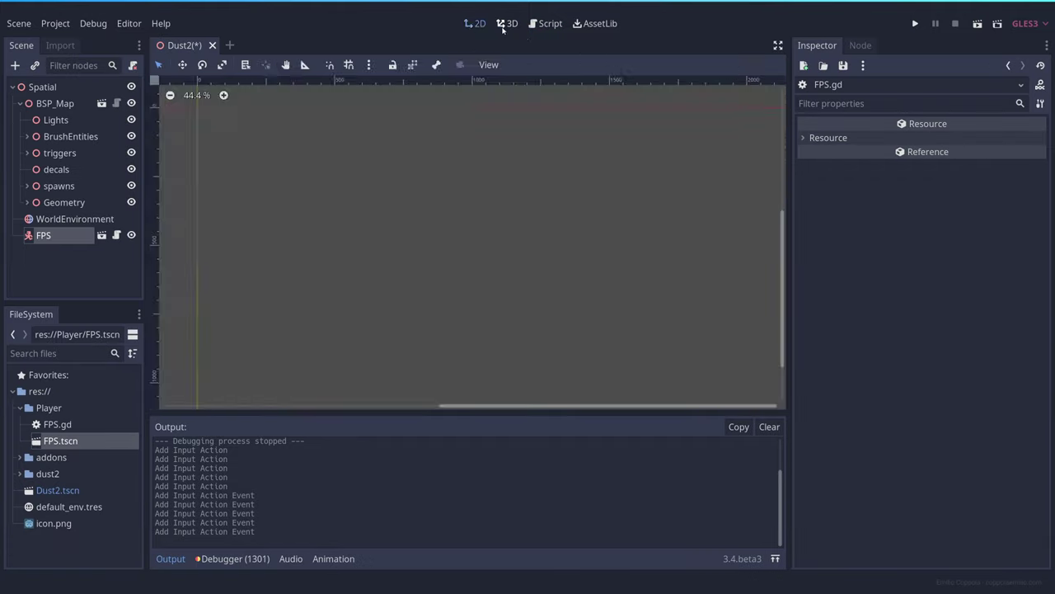
left_click(505, 24)
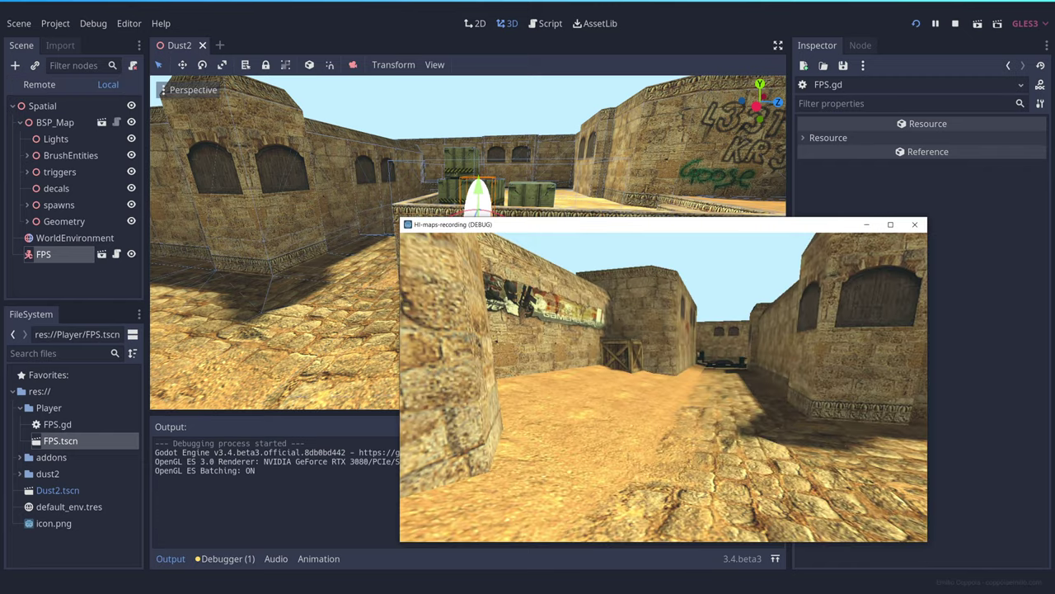
key("w")
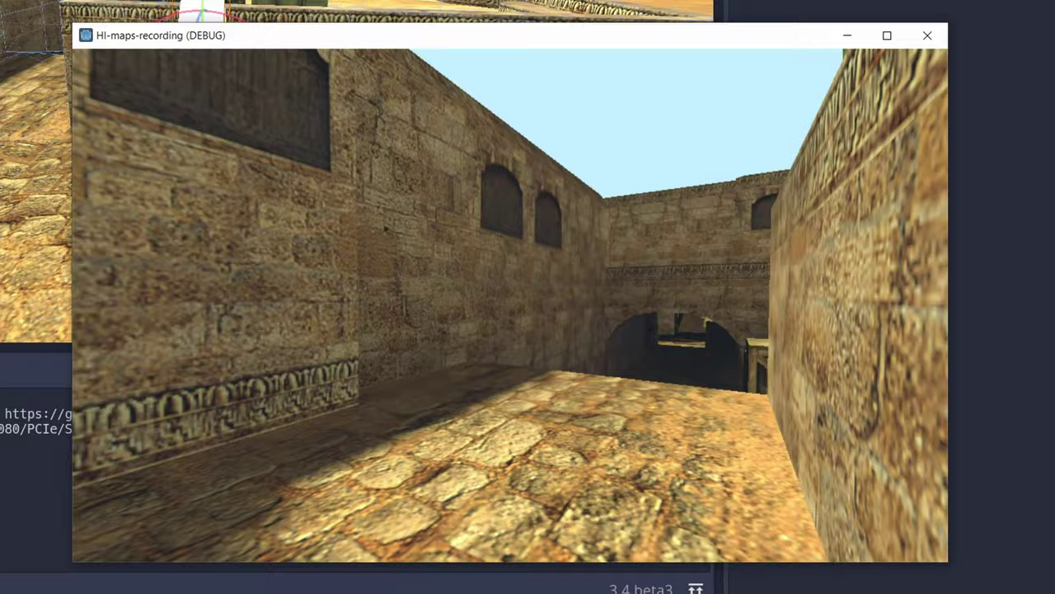
key("w")
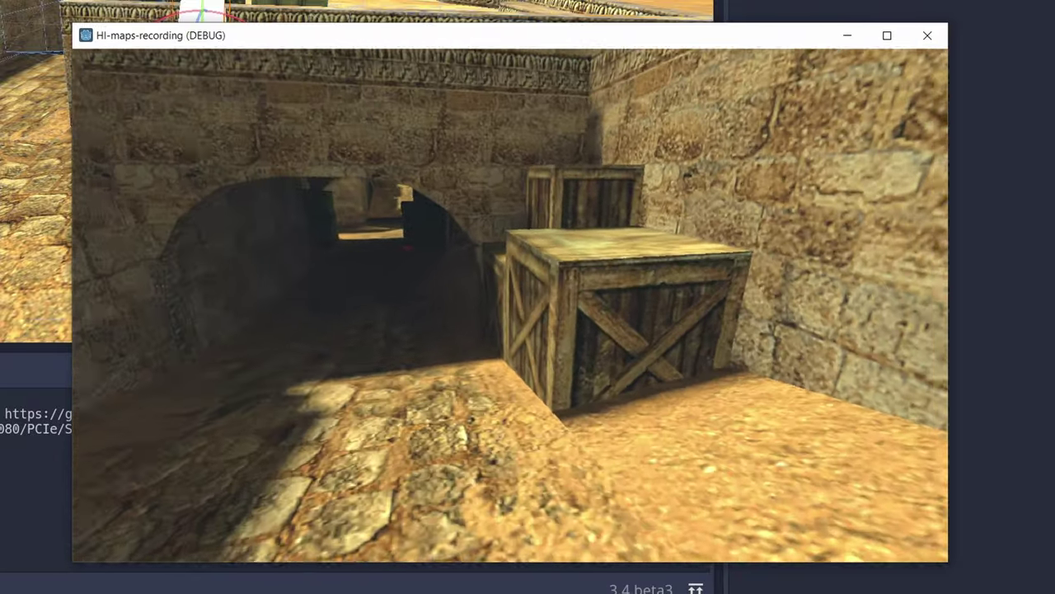
key("w")
key("space")
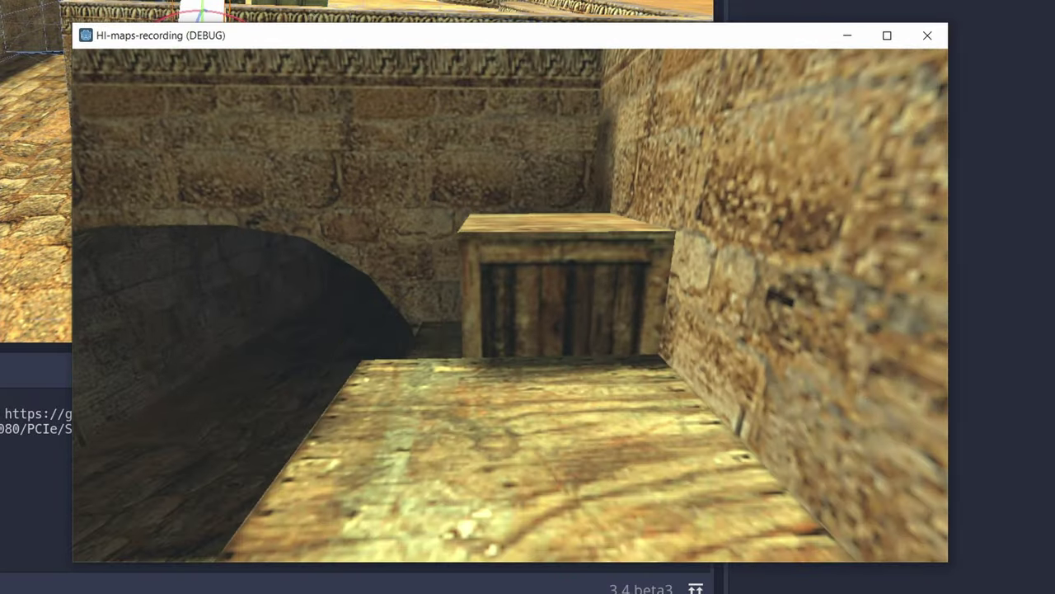
key("s")
key("w")
key("space")
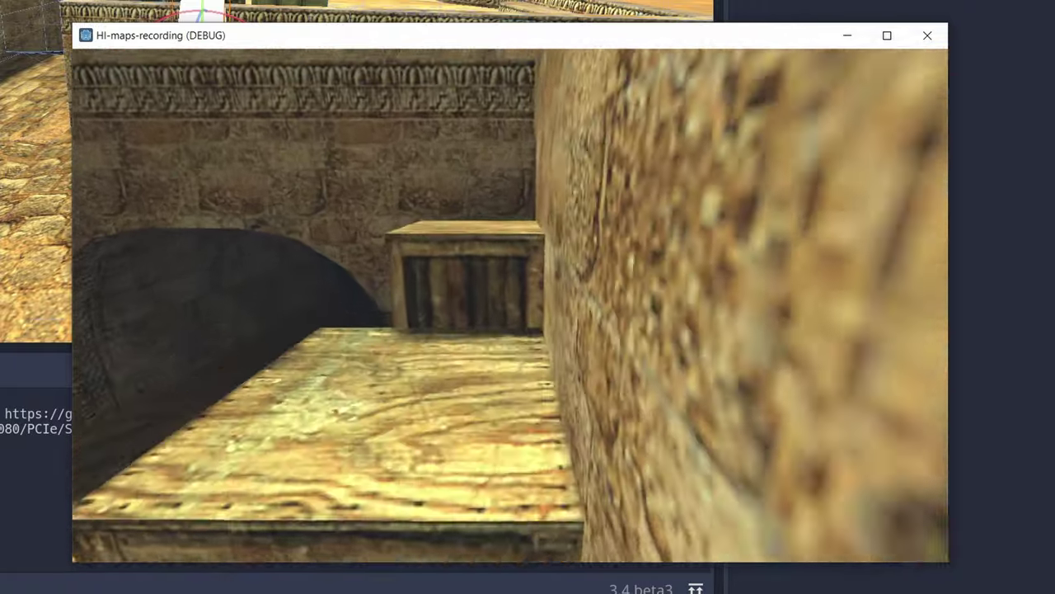
key("space")
key("w")
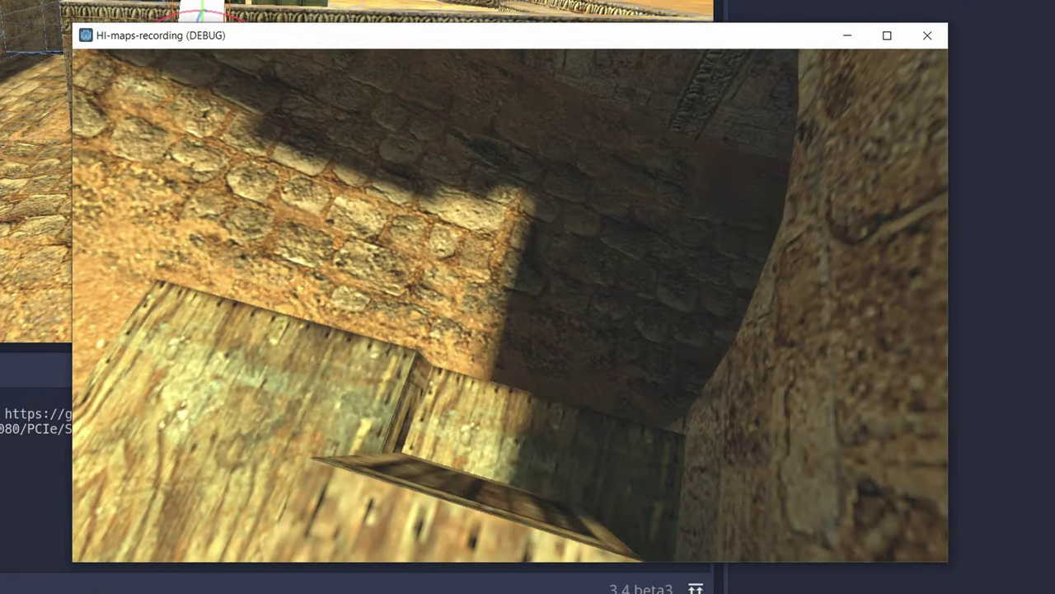
Explore more of the map's streets in the running game, walking forwards and backwards
key("w")
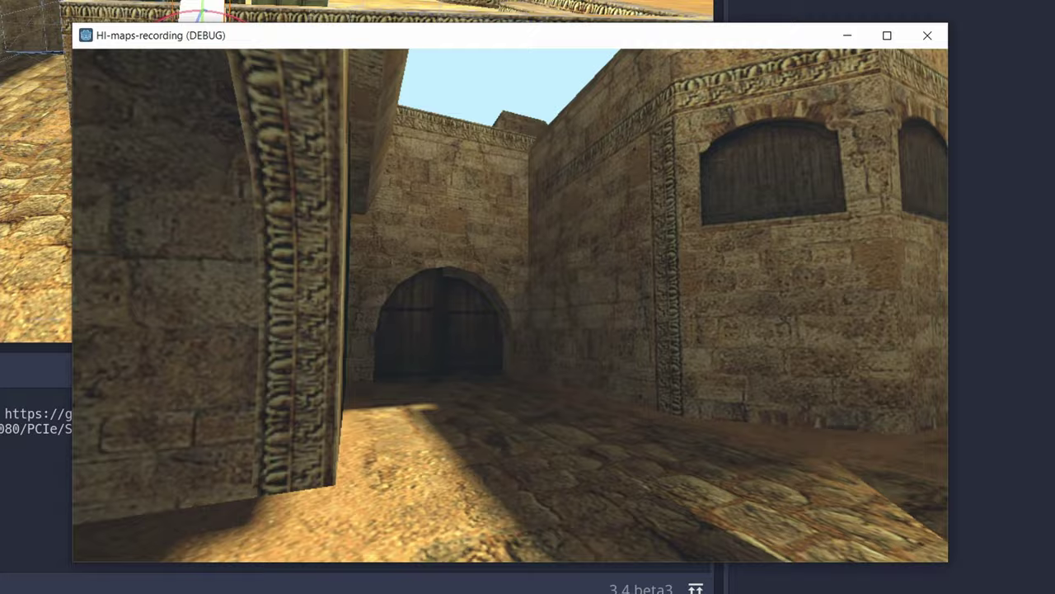
key("w")
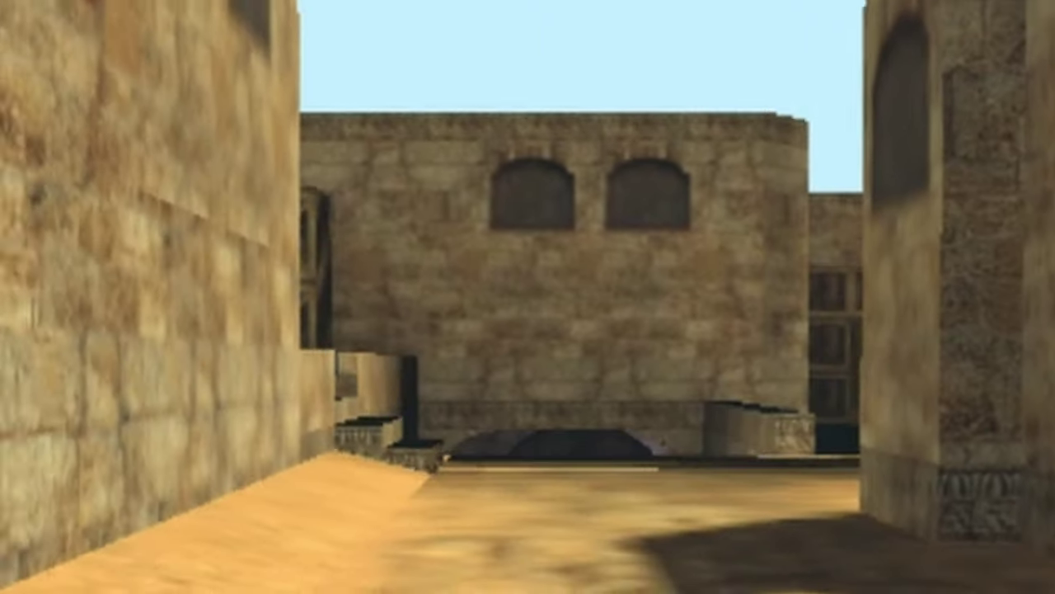
key("s")
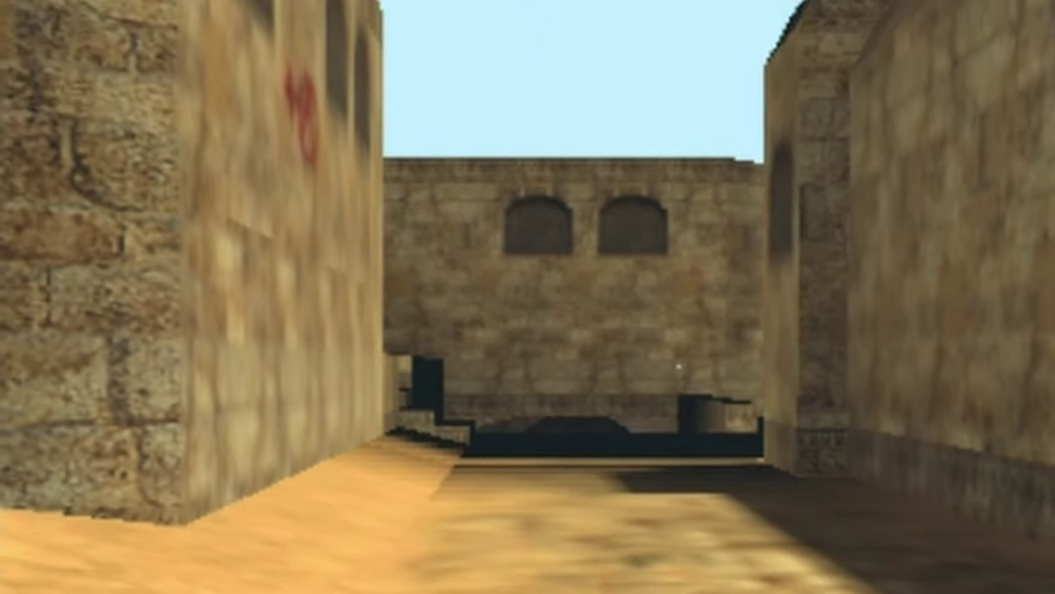
Walk forwards and backwards through the street in the running game and look over the Dust2 scene in the editor
key("w")
key("s")
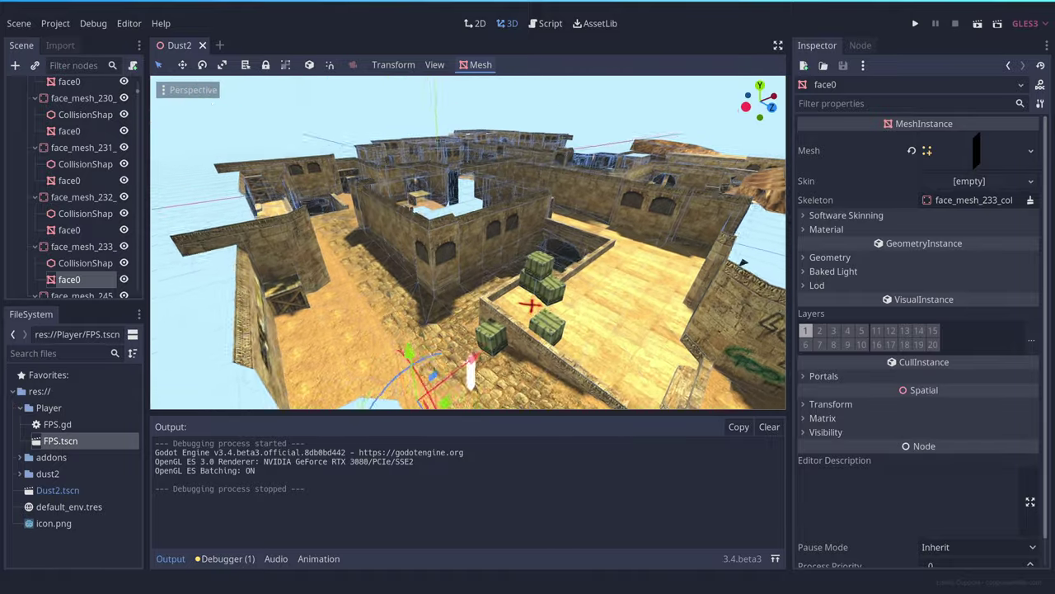
key("w")
right_click_drag(468, 242, 409, 206)
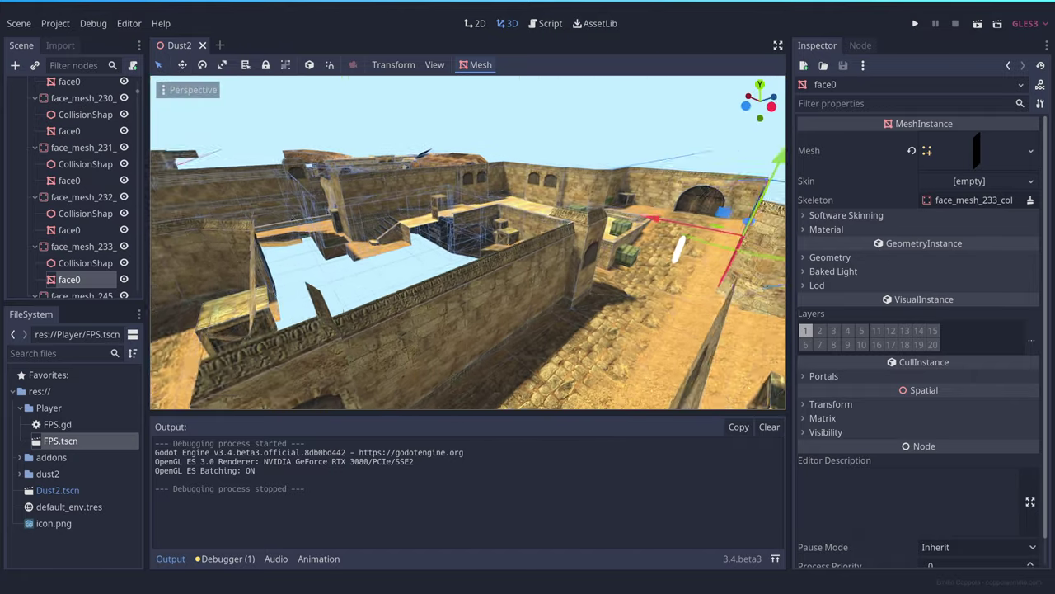
mouse_move(468, 242)
right_mouse_down()
mouse_move(322, 242)
mouse_move(468, 244)
right_mouse_up()
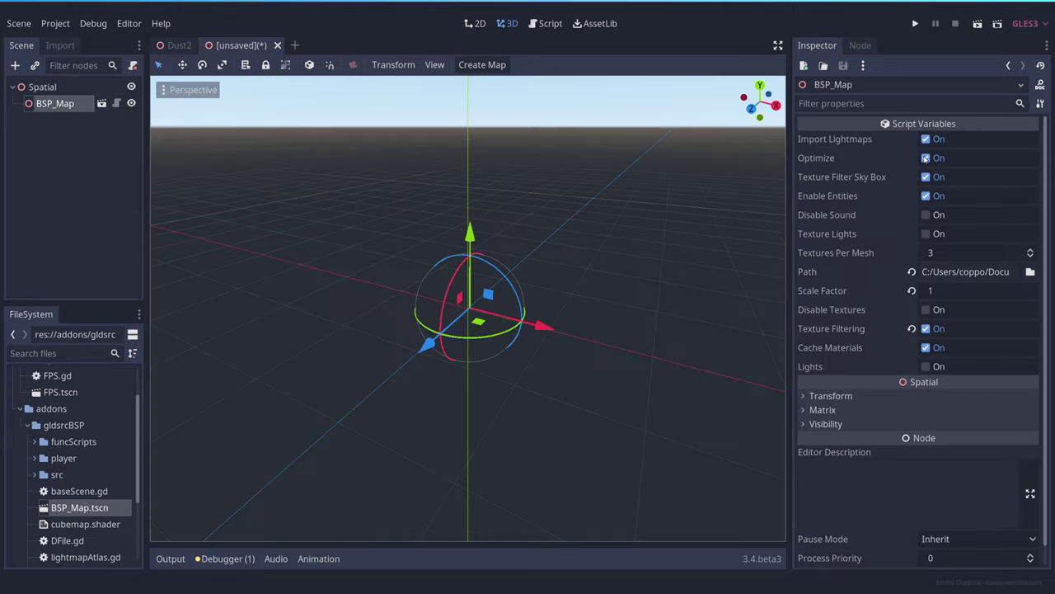
Disable Optimize and Import Lightmaps on the BSP_Map node of the new unsaved scene and create the map
left_click(925, 158)
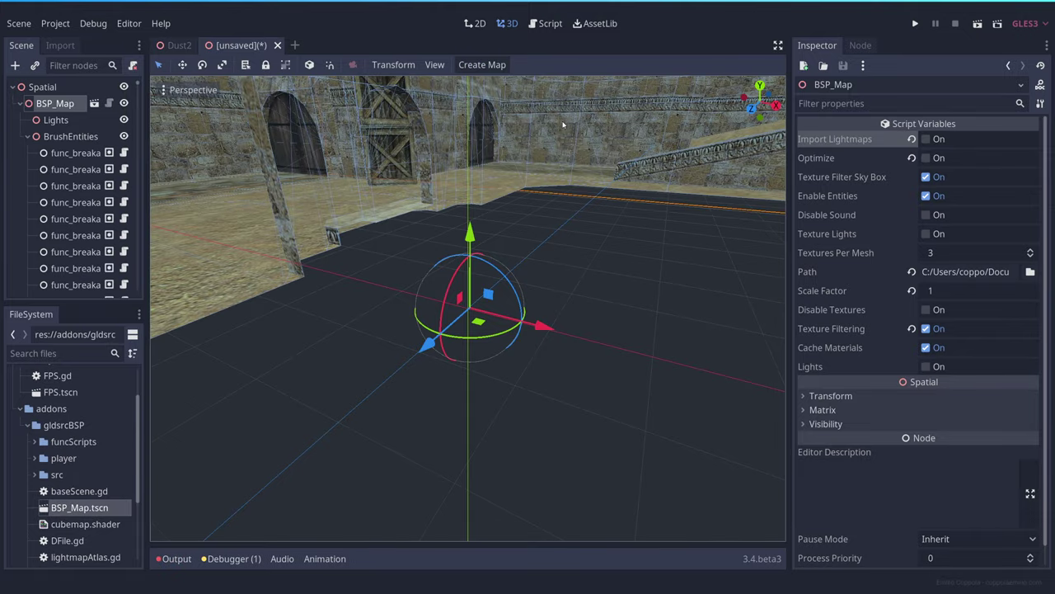
right_click_drag(558, 125, 268, 136)
key("w")
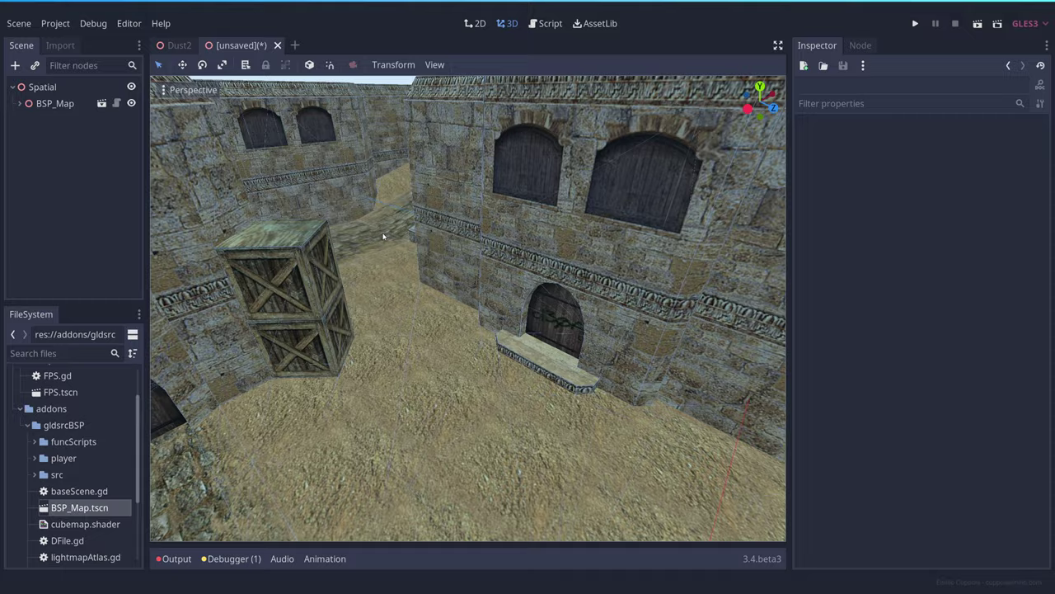
right_click_drag(469, 308, 618, 288)
right_click_drag(559, 126, 558, 125)
Add a DirectionalLight node as a child of the Spatial root
right_click(43, 87)
key("ctrl+a")
type("ligh")
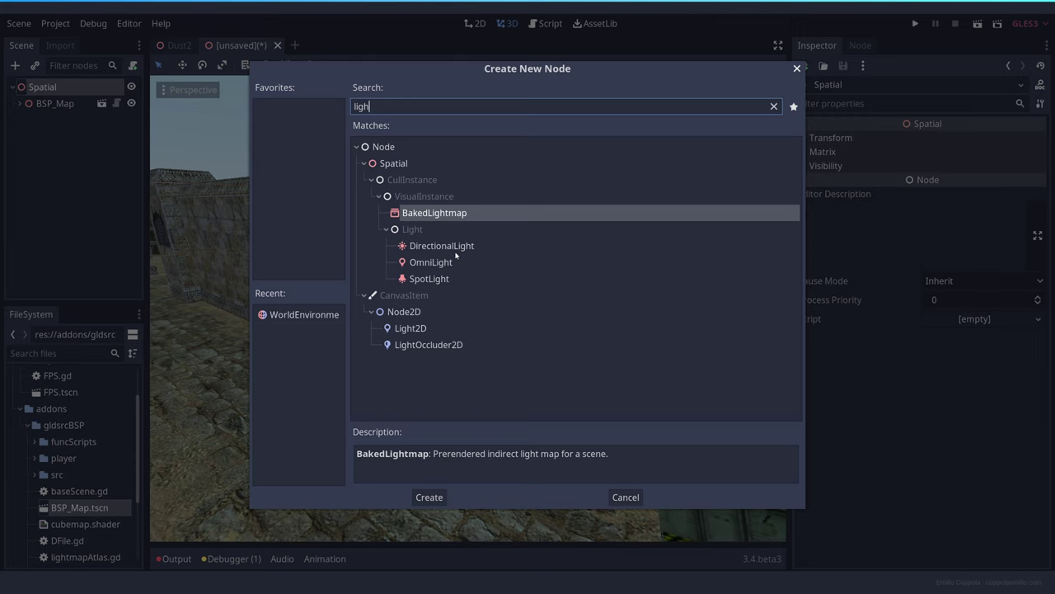
left_click(429, 497)
Move the DirectionalLight above the map's buildings and rotate it so it shines down at an angle onto the streets
right_click_drag(467, 330, 468, 330)
left_click_drag(426, 167, 425, 155)
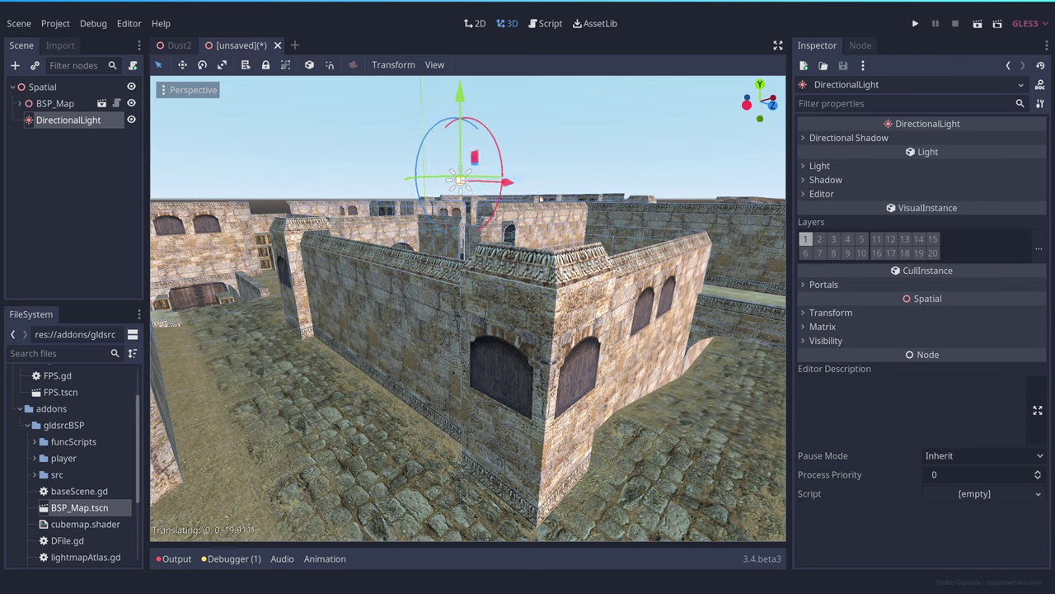
left_click_drag(540, 198, 679, 220)
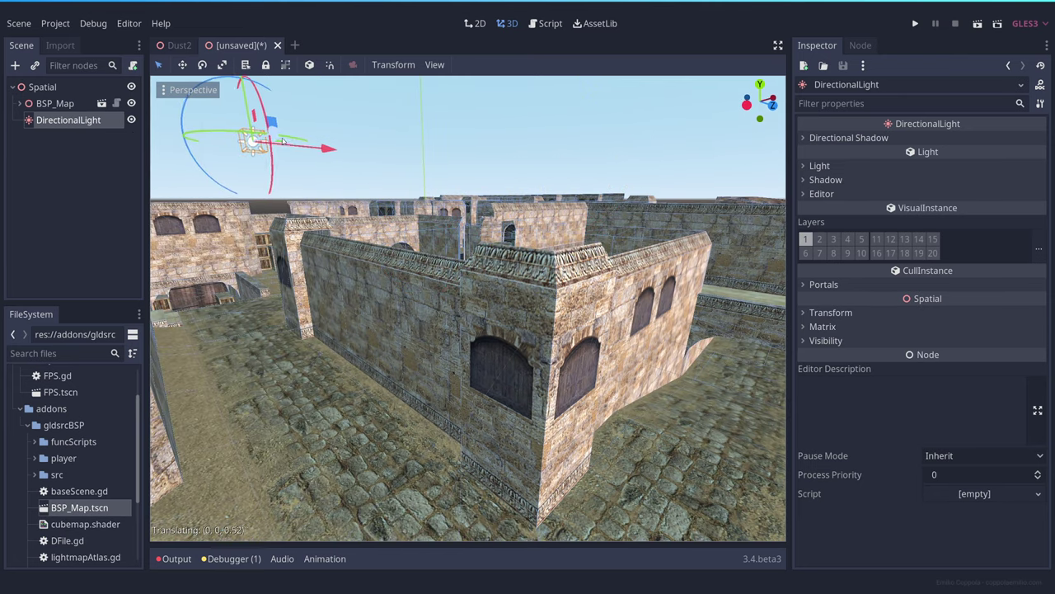
left_click_drag(454, 200, 487, 195)
right_click_drag(487, 195, 482, 201)
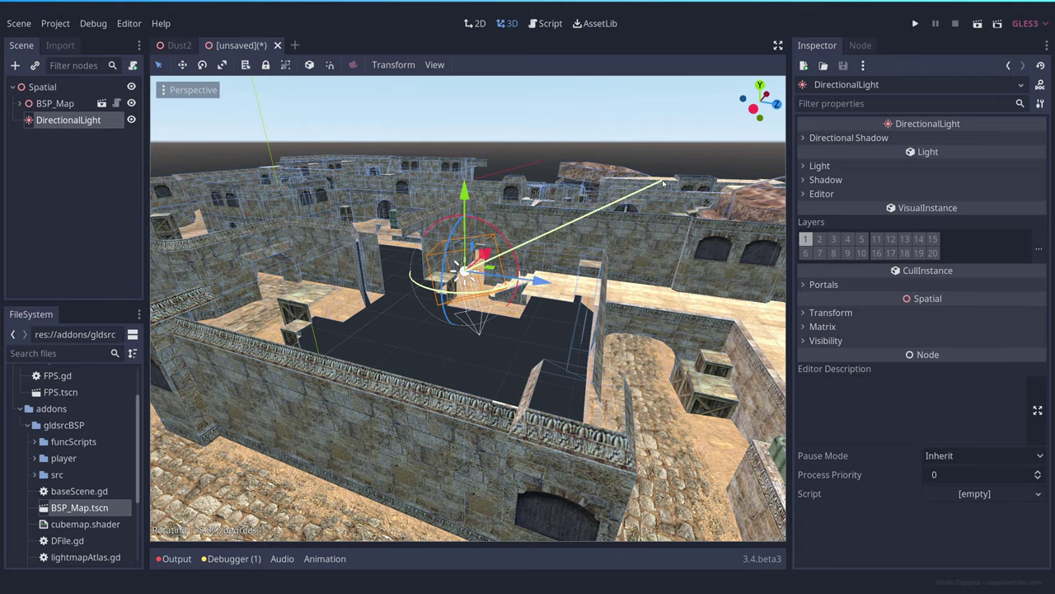
left_click_drag(660, 176, 660, 176)
right_click_drag(660, 177, 659, 176)
right_click_drag(663, 245, 659, 239)
Enable shadows on the DirectionalLight and check how they fall around the map's buildings
left_click(823, 179)
right_click_drag(467, 307, 468, 307)
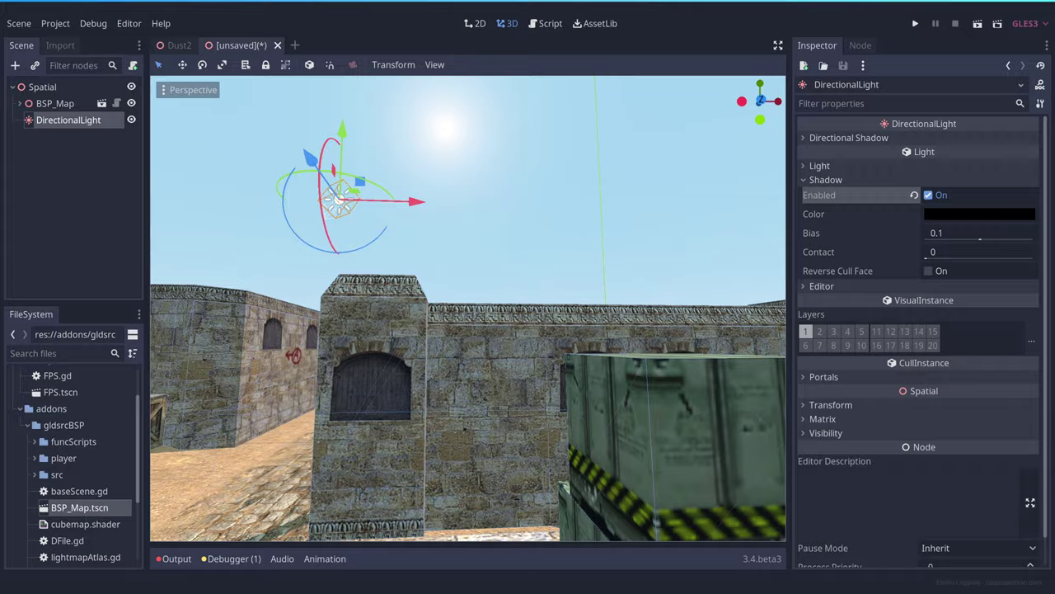
right_click_drag(468, 308, 404, 375)
right_click_drag(507, 354, 468, 364)
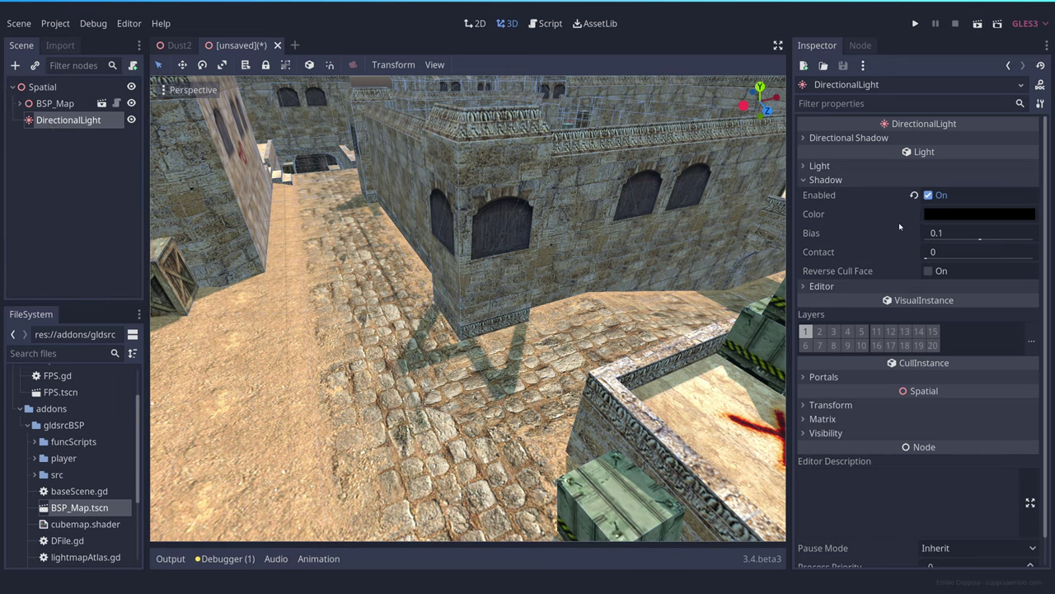
Try the light's shadow with Reverse Cull Face on and Contact at 0.857, checking the shadow edges along the walls
left_click(928, 271)
right_click_drag(470, 371, 469, 386)
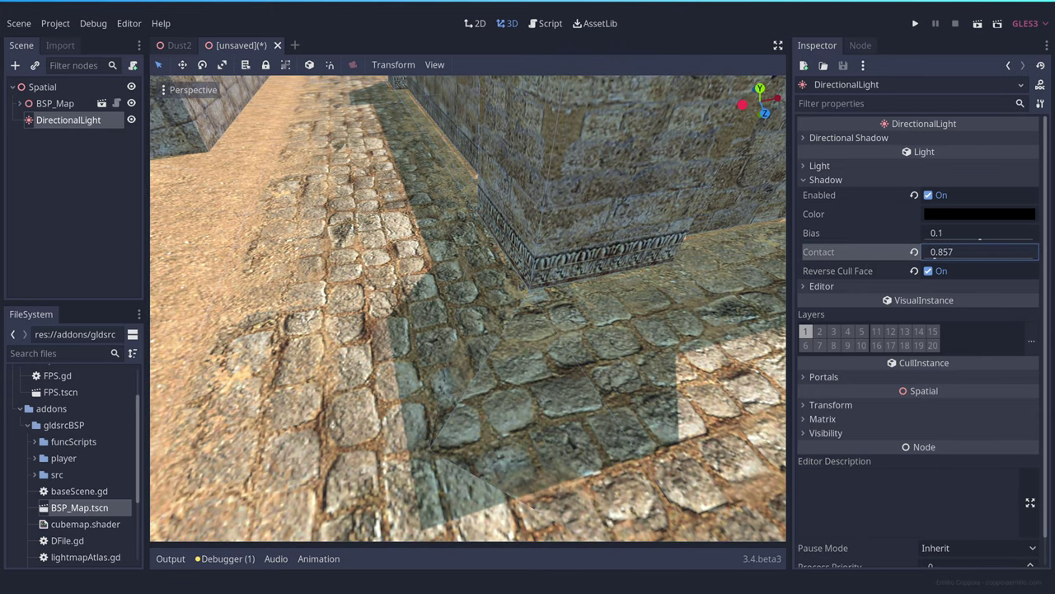
right_click_drag(470, 329, 606, 302)
right_click_drag(606, 302, 589, 309)
right_click_drag(470, 309, 503, 306)
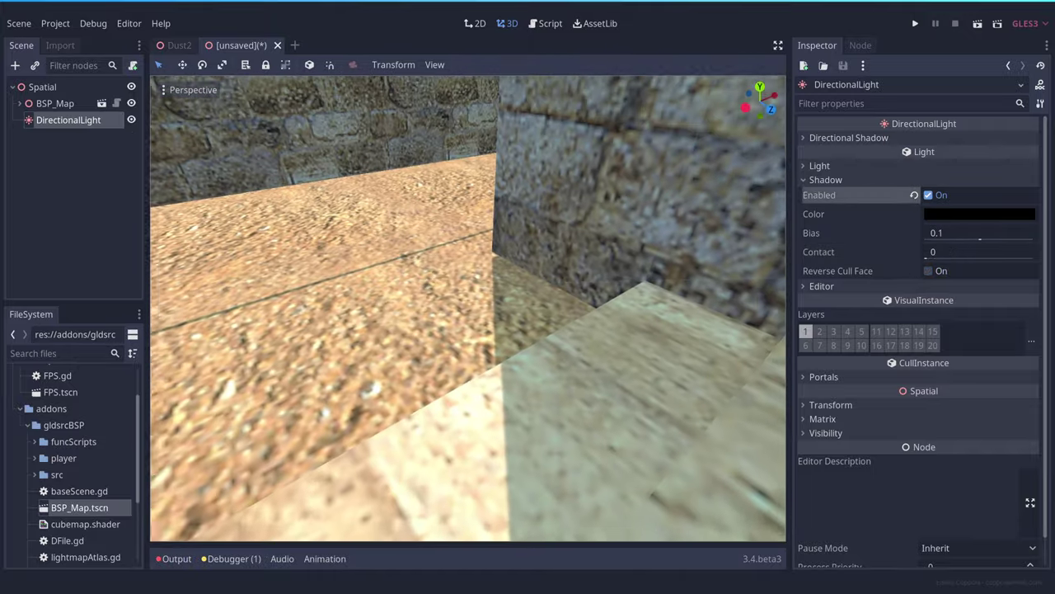
right_click_drag(463, 441, 450, 424)
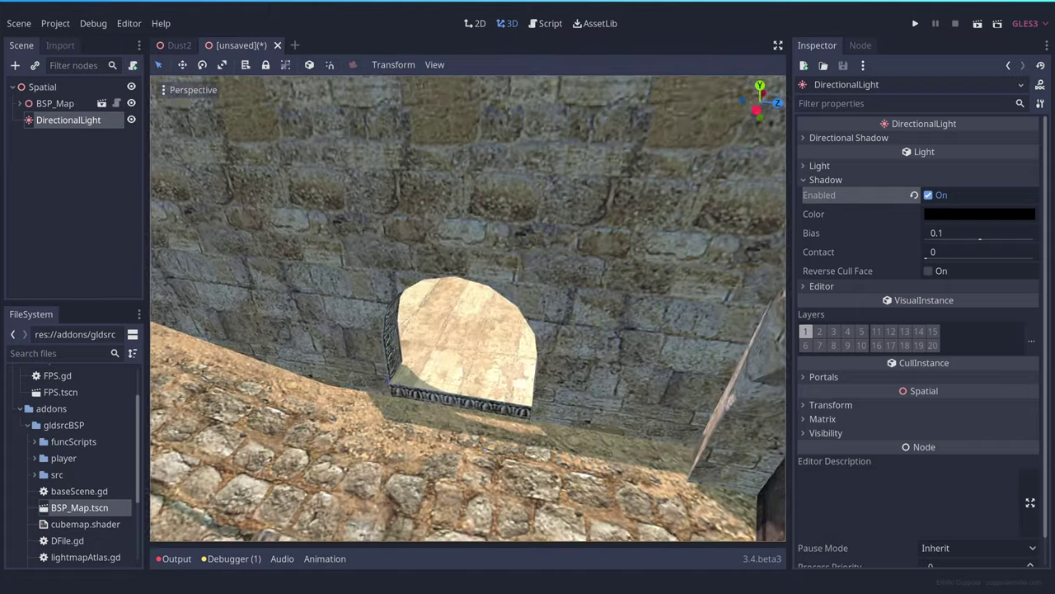